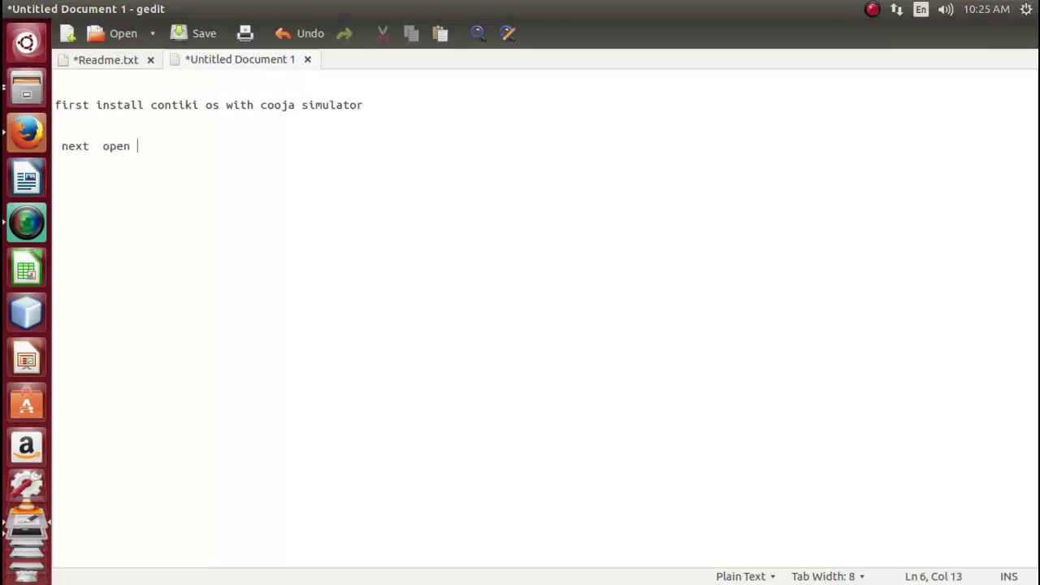
# Complete the second note line so it reads "next open terminal to run cooja simulator"
pyautogui.write('terminal to run cooja simulation')
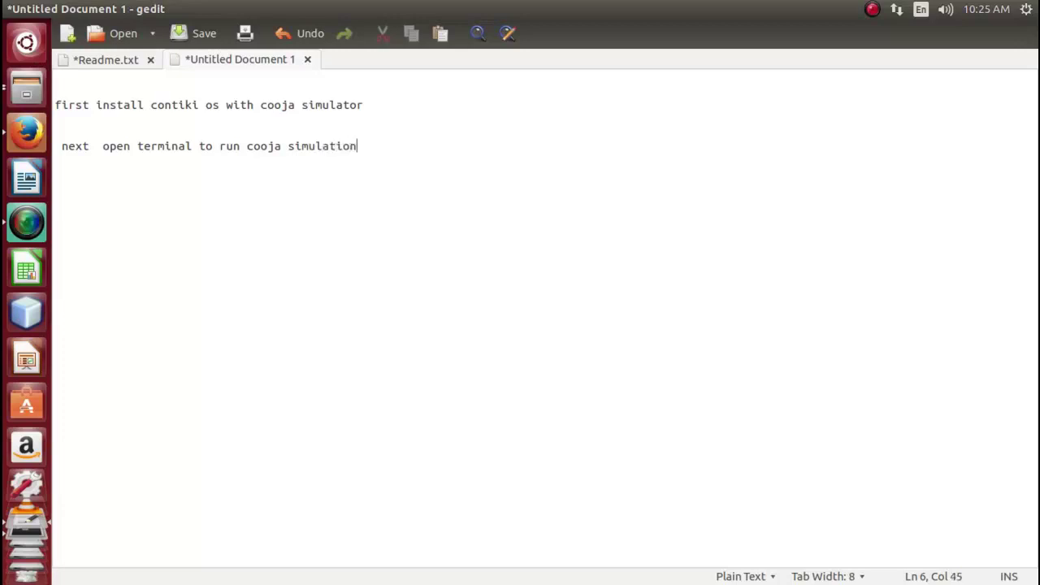
pyautogui.press('BackSpace')
pyautogui.press('BackSpace')
pyautogui.press('BackSpace')
pyautogui.write('or')
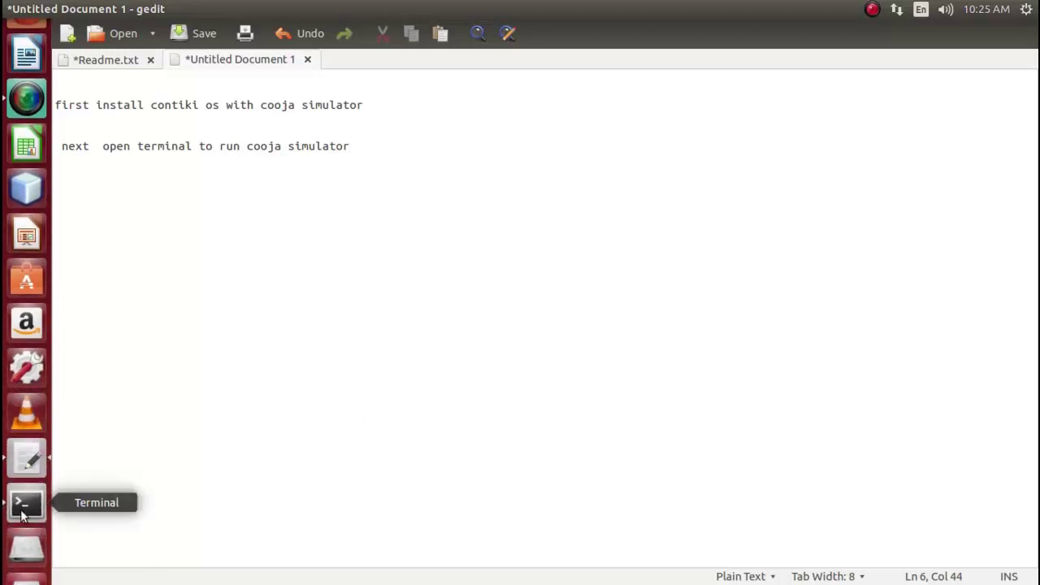
# Switch to the Terminal and launch Cooja from the tools/cooja folder with "sudo ant run", entering the sudo password
pyautogui.click(25, 499)
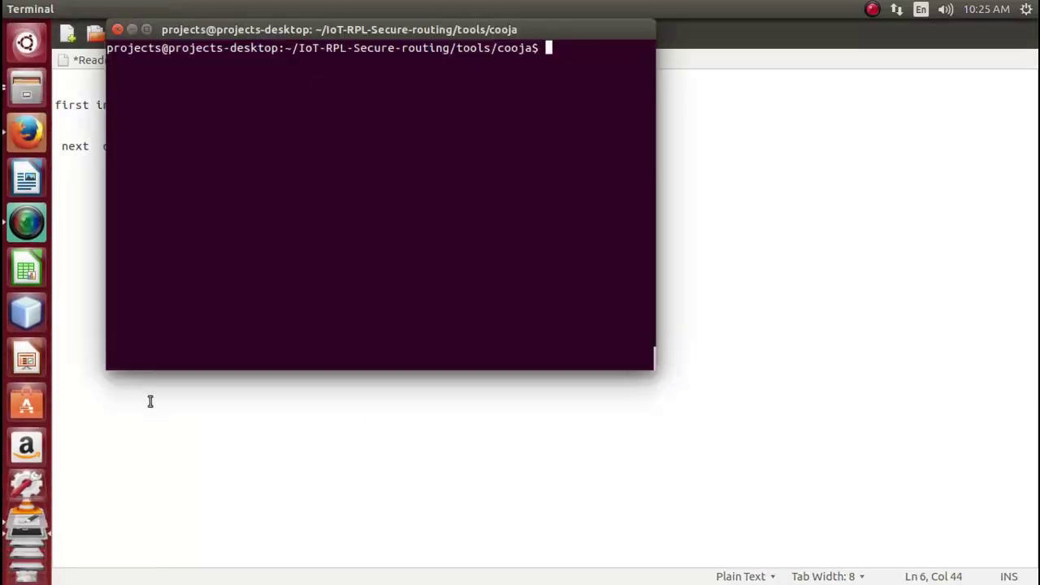
pyautogui.write('sudo ant run')
pyautogui.press('Return')
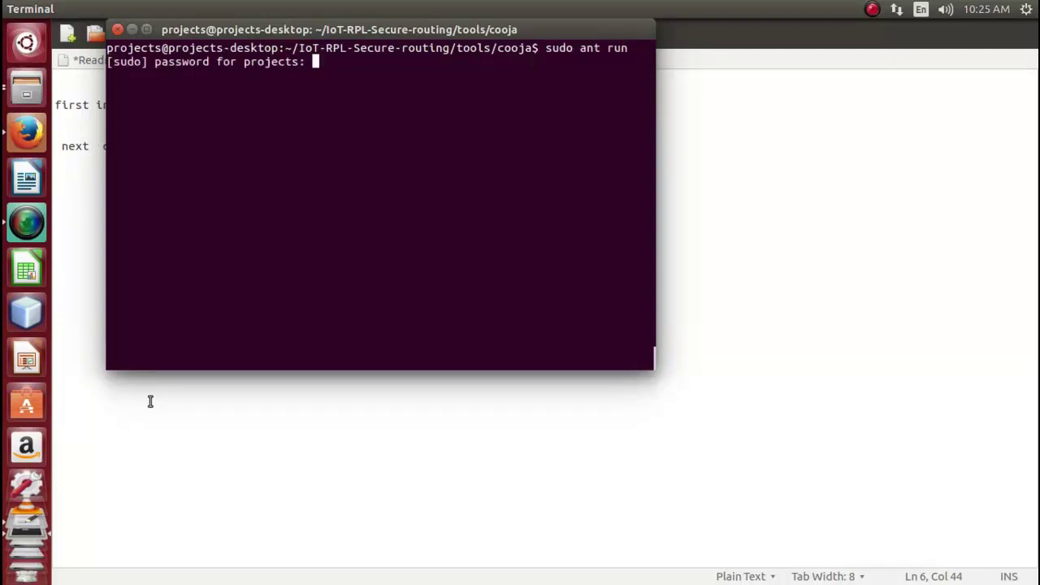
pyautogui.press('Return')
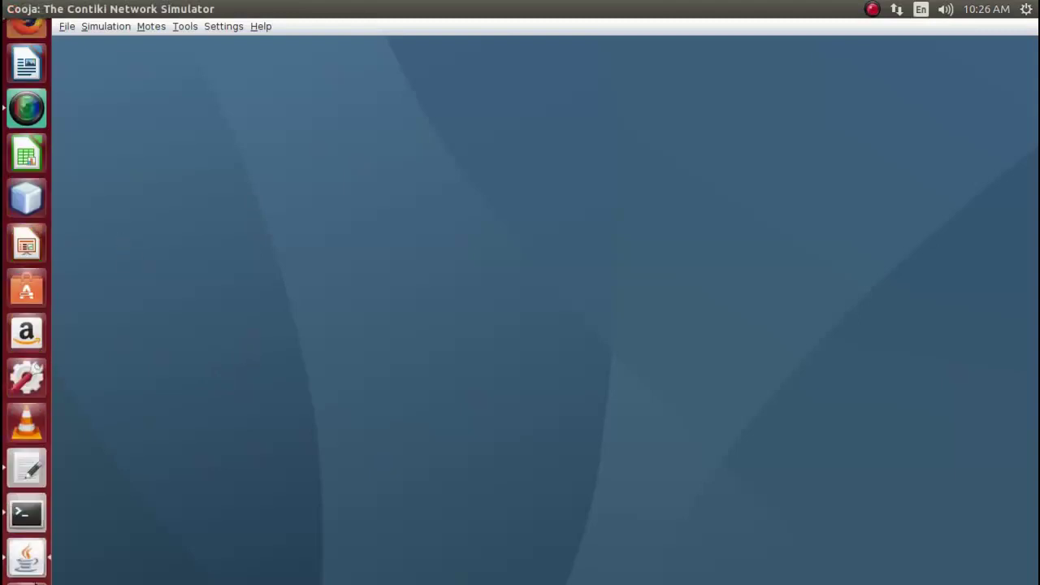
# Switch back to the gedit notes and add the line "next go to code folder" below the terminal note
pyautogui.click(32, 296)
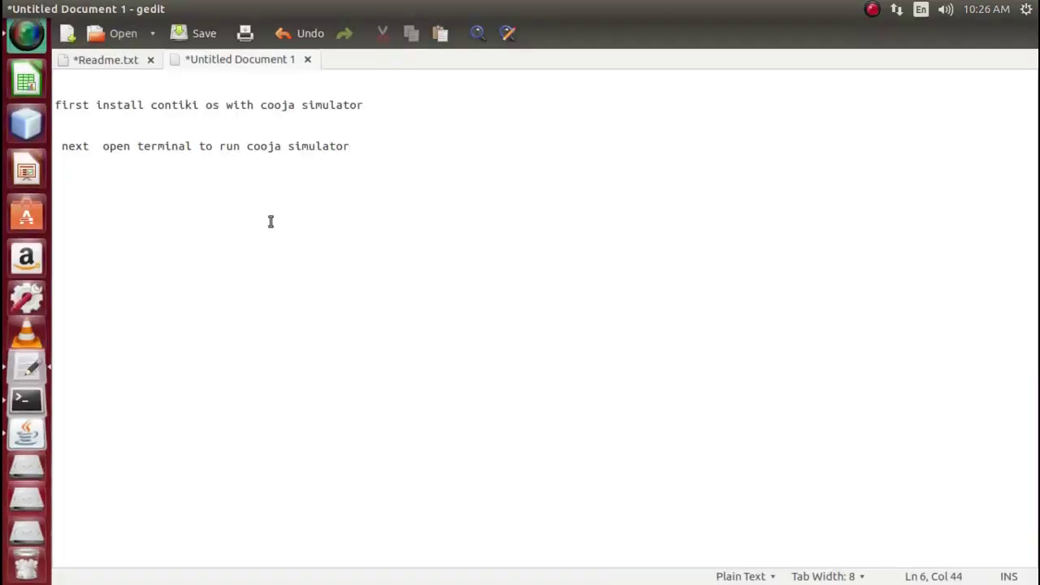
pyautogui.press('Return')
pyautogui.press('Return')
pyautogui.write('next code')
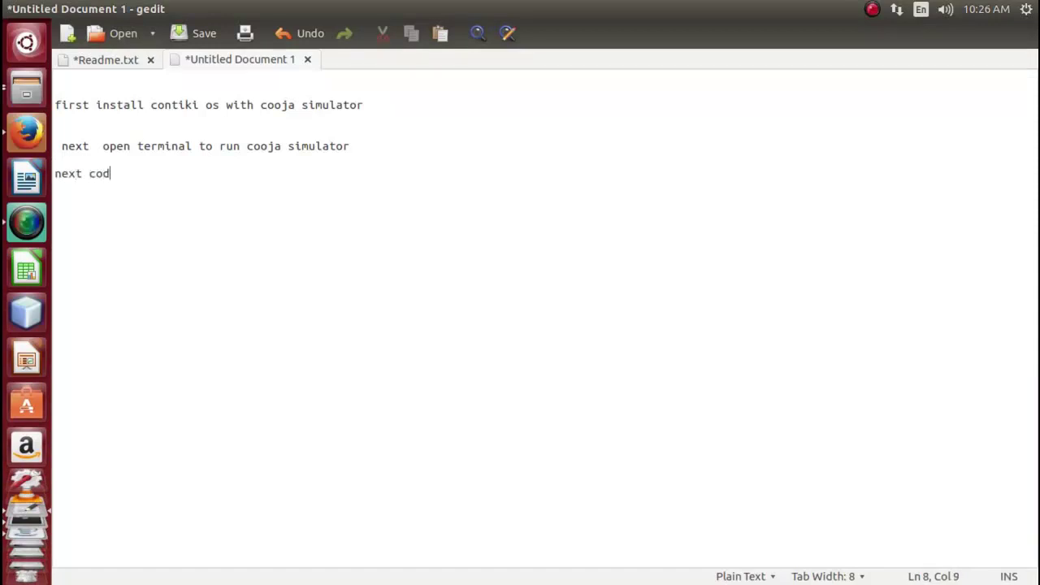
pyautogui.press('BackSpace')
pyautogui.press('BackSpace')
pyautogui.press('BackSpace')
pyautogui.press('BackSpace')
pyautogui.write('go to code folder')
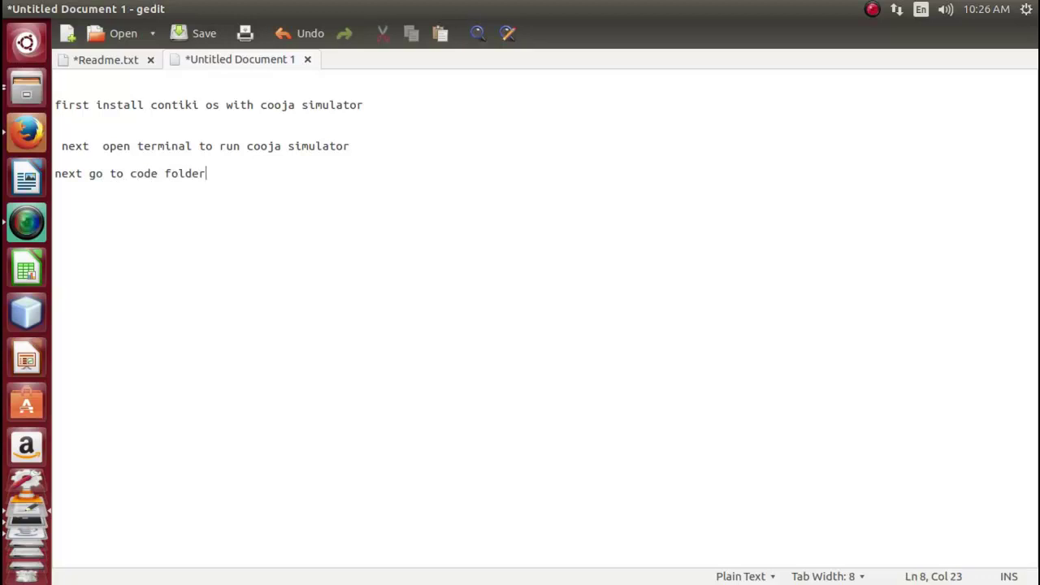
# Switch to the file manager, look through the scenario files in rplAttack's code folder, and open its trustcode subfolder
pyautogui.click(23, 91)
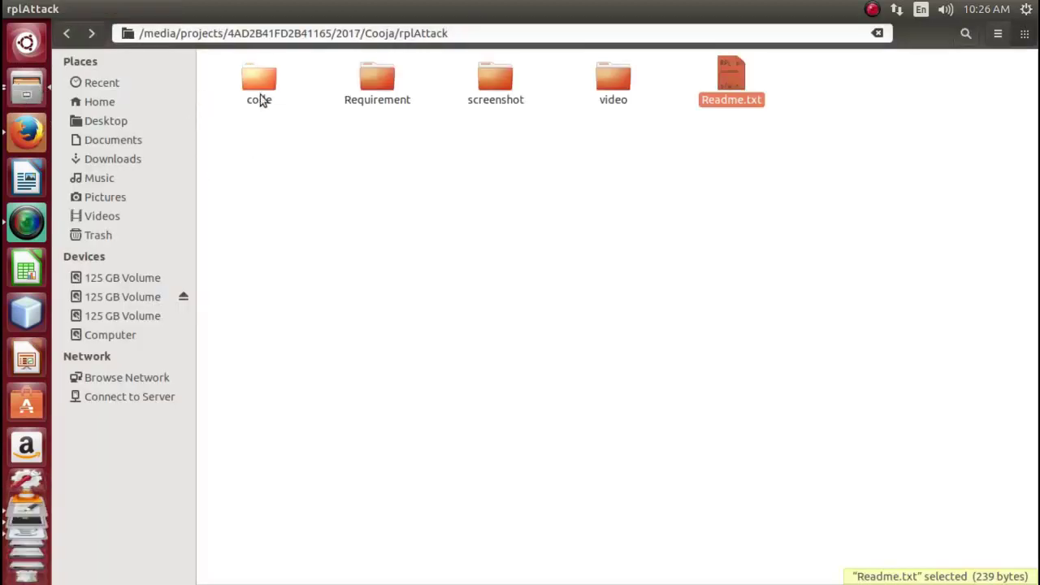
pyautogui.doubleClick(259, 96)
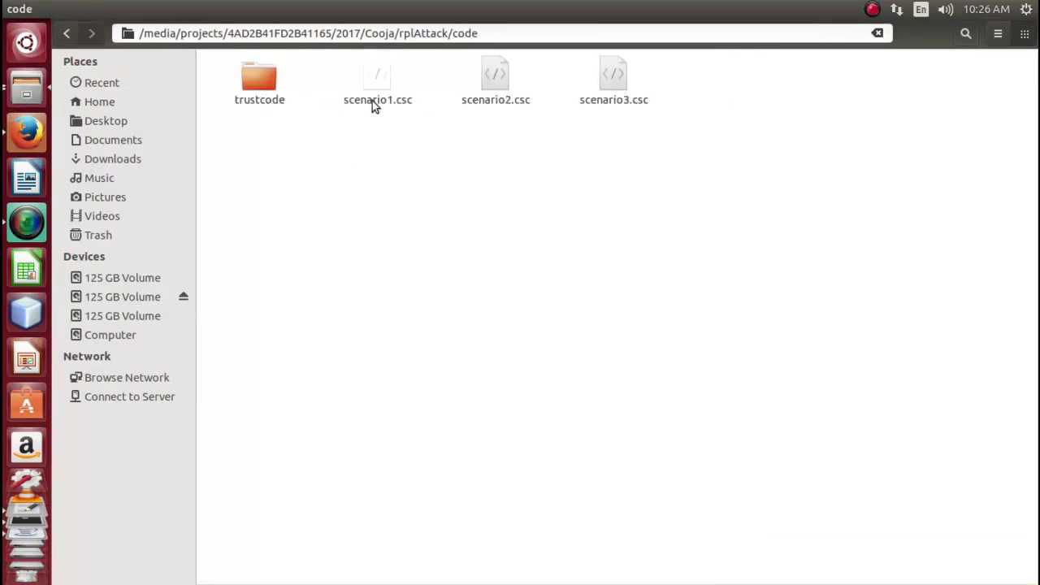
pyautogui.click(372, 101)
pyautogui.click(497, 94)
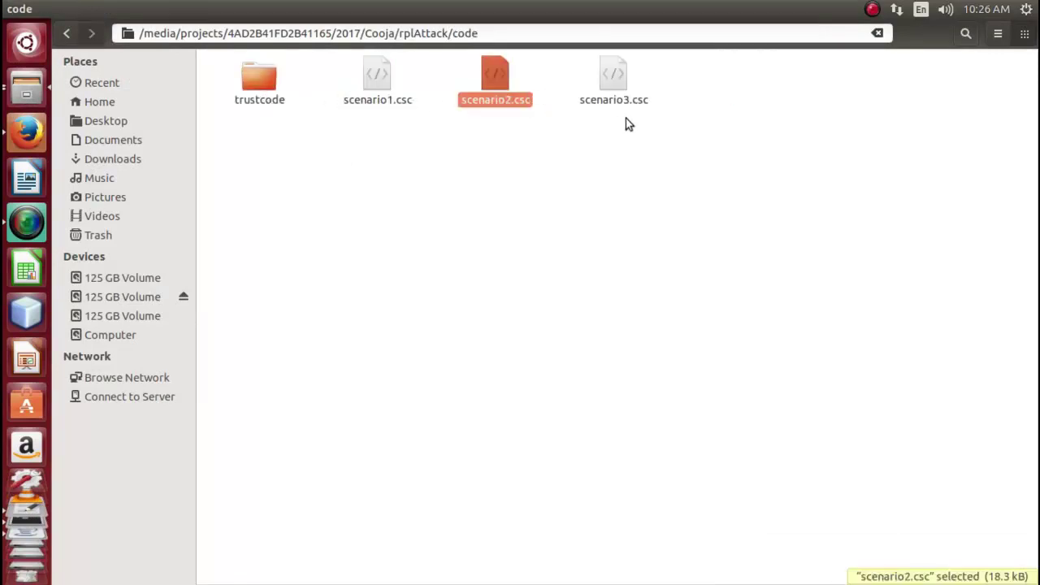
pyautogui.click(620, 96)
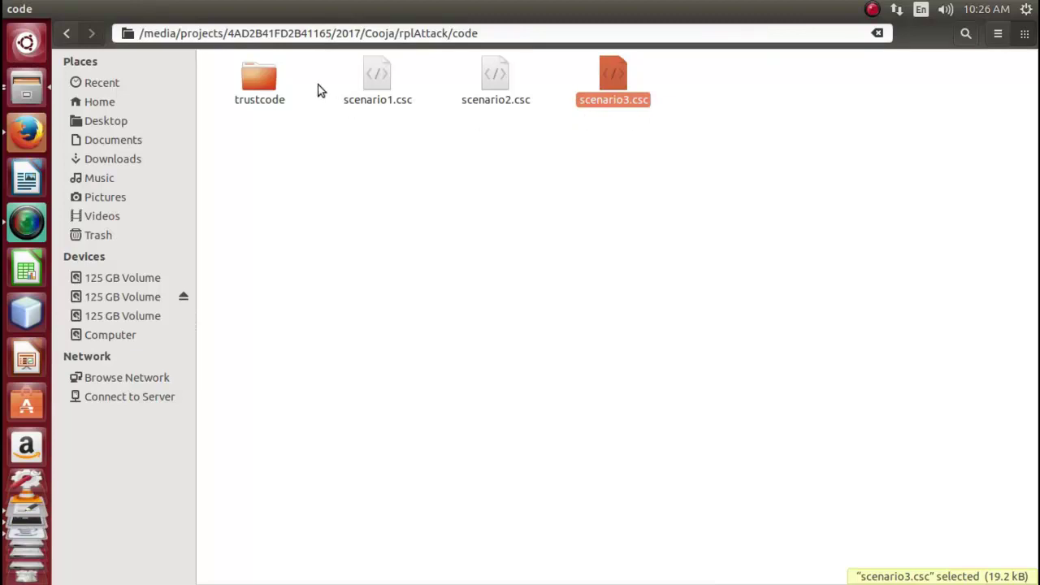
pyautogui.doubleClick(260, 101)
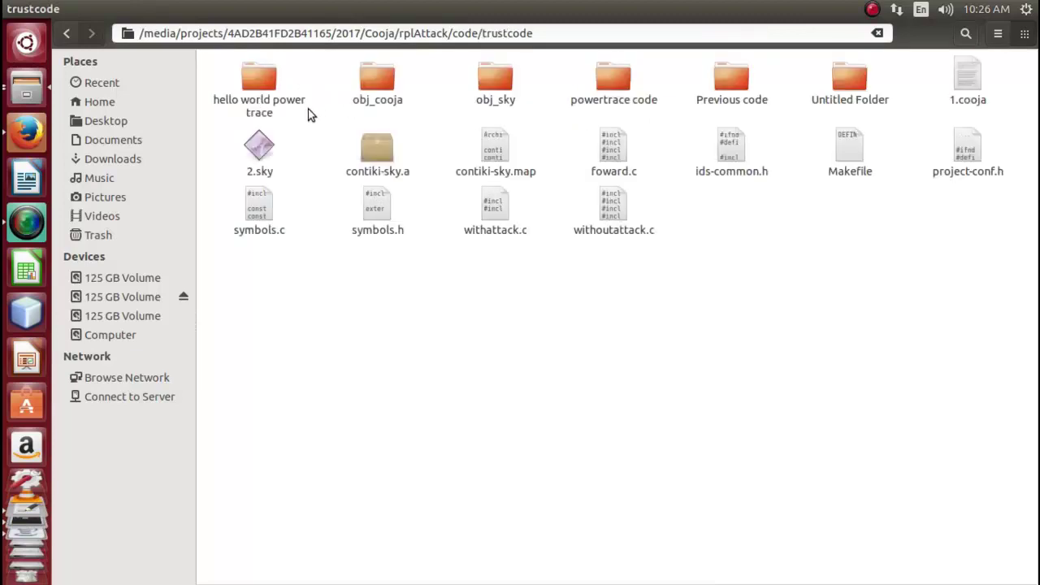
# Switch to the Contiki examples folder window, open trustcode, and point out withattack.c and withoutattack.c
pyautogui.click(23, 95)
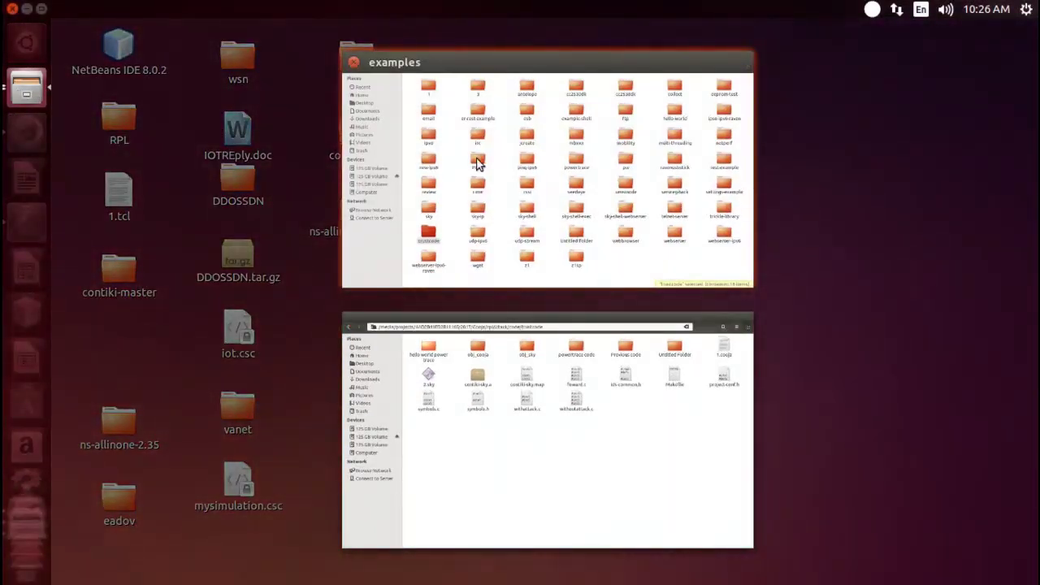
pyautogui.click(477, 162)
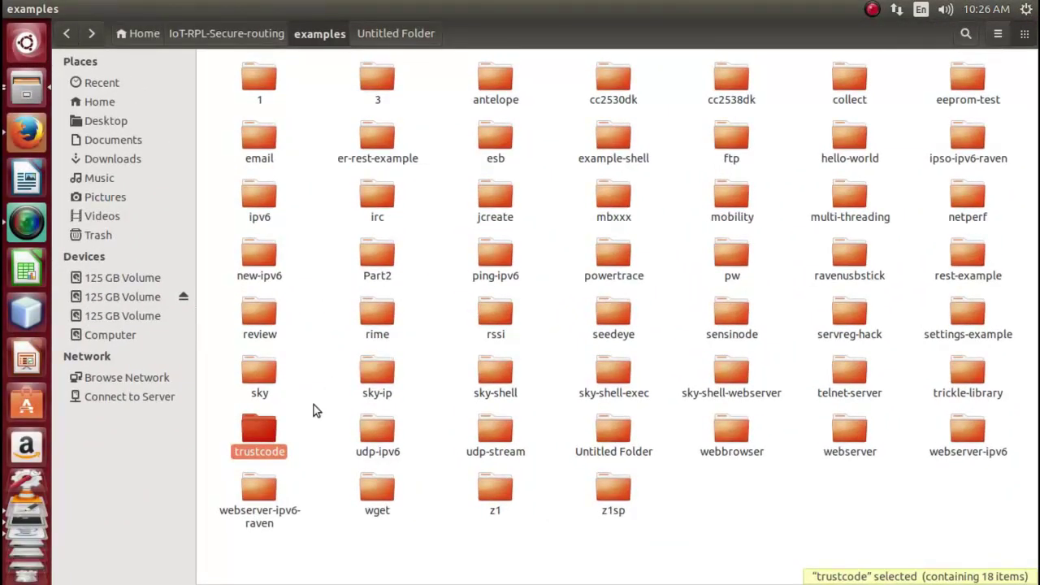
pyautogui.doubleClick(261, 443)
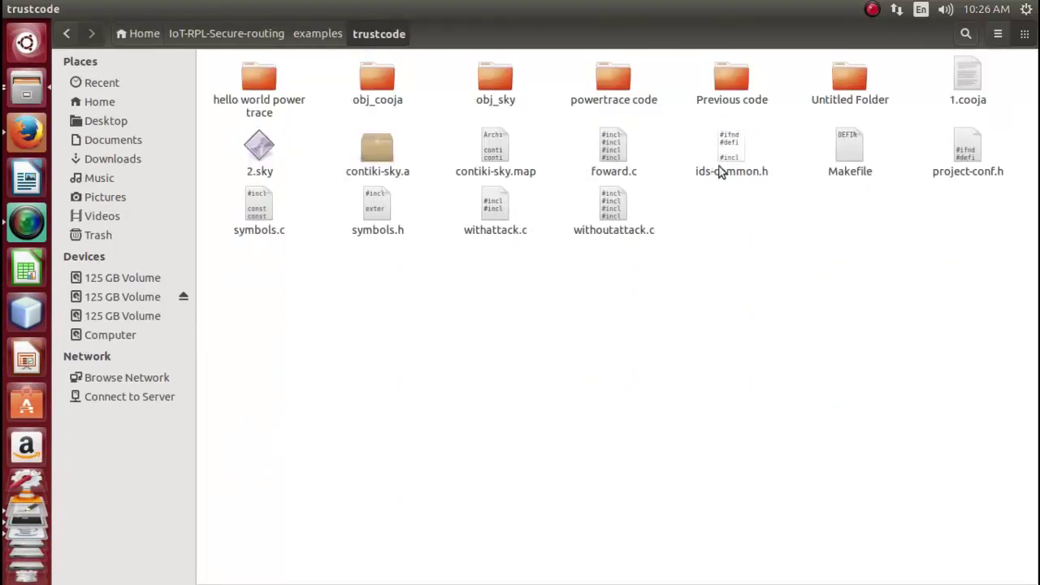
pyautogui.click(492, 207)
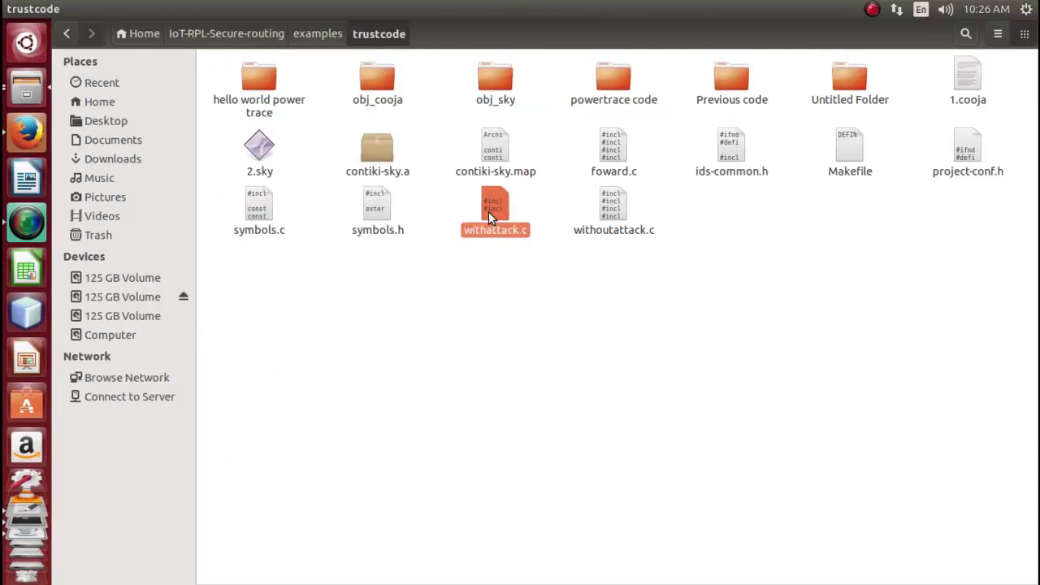
pyautogui.click(624, 212)
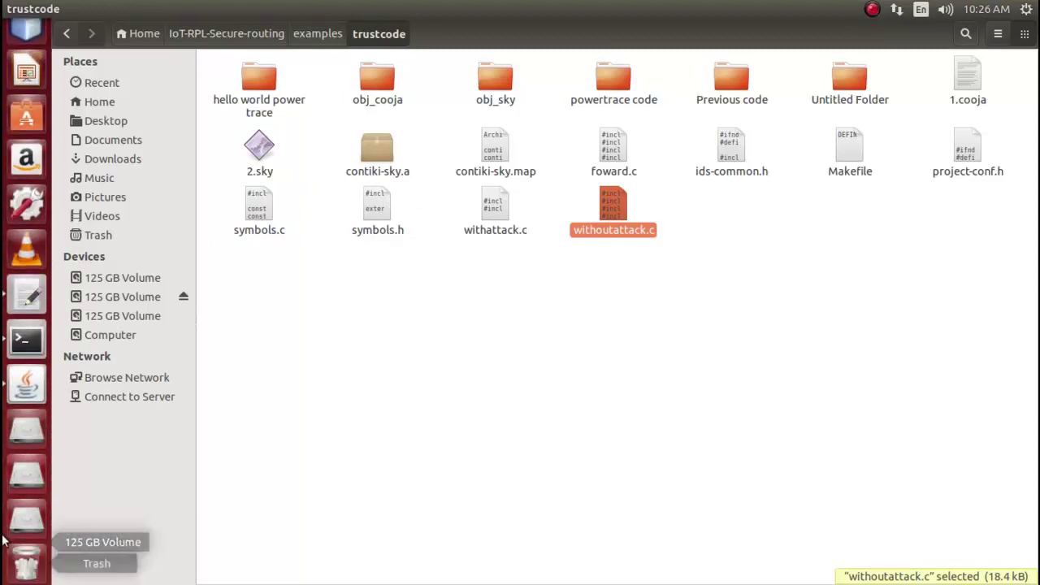
# In the gedit notes, extend the code folder line with "first create own mote with attack and without attack based"
pyautogui.click(21, 299)
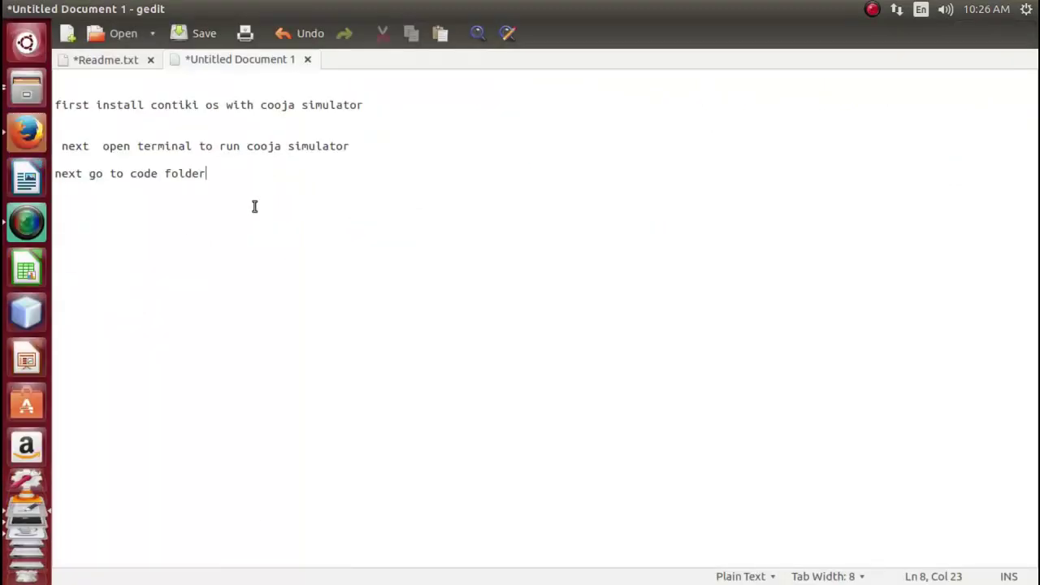
pyautogui.write('first create wo')
pyautogui.press('BackSpace')
pyautogui.press('BackSpace')
pyautogui.write('own ')
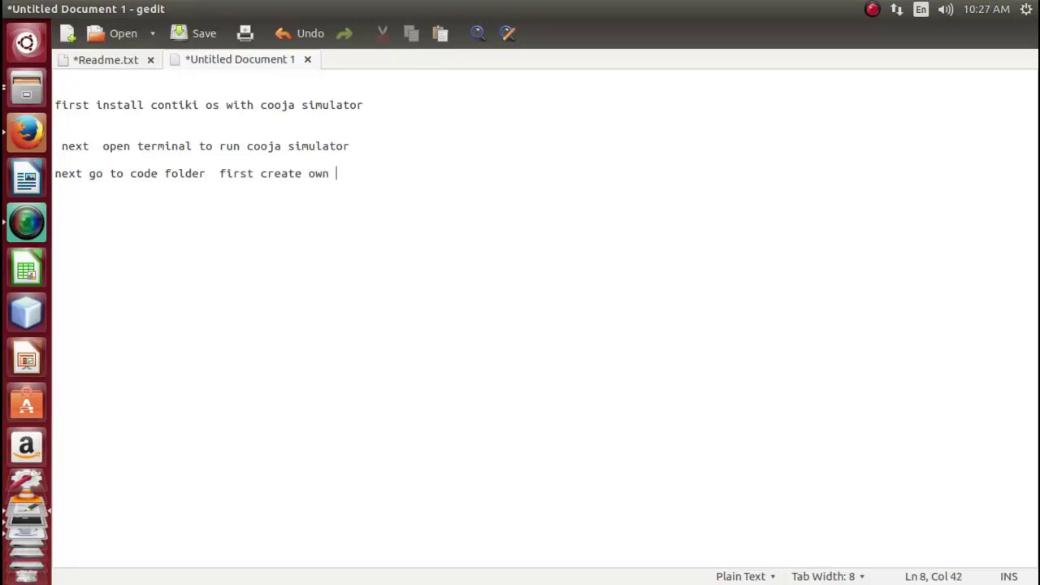
pyautogui.write('mo')
pyautogui.write('te ')
pyautogui.write('with')
pyautogui.write(' atta')
pyautogui.write('cke')
pyautogui.write(' and')
pyautogui.write(' with')
pyautogui.write('o')
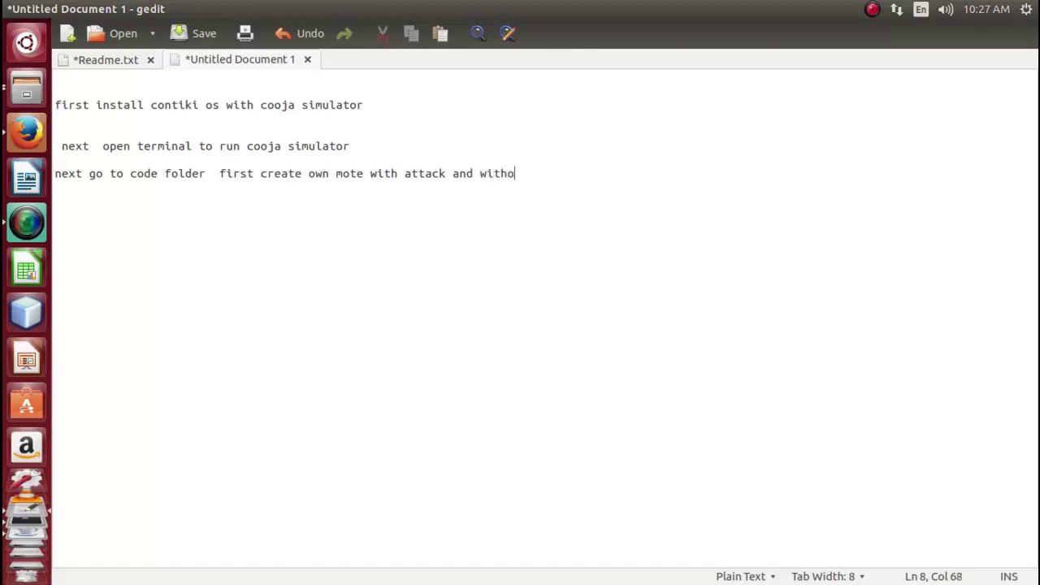
pyautogui.write('ut attack based')
pyautogui.hotkey('shift', 'Home')
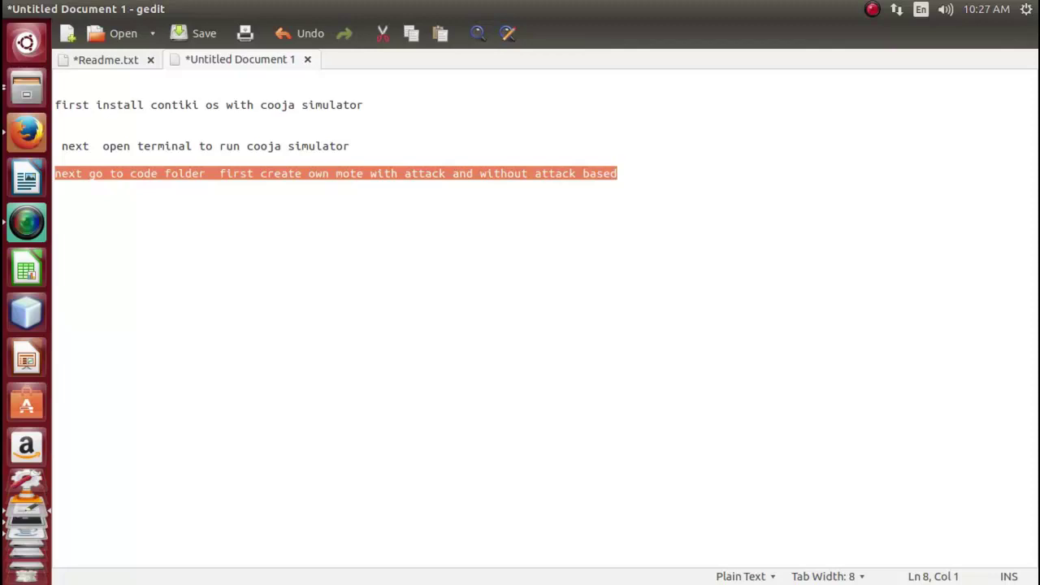
# Add the line "so we create 3 scenario" below the mote note, leaving a blank line between them
pyautogui.click(618, 173)
pyautogui.press('Return')
pyautogui.press('Return')
pyautogui.write('so we create')
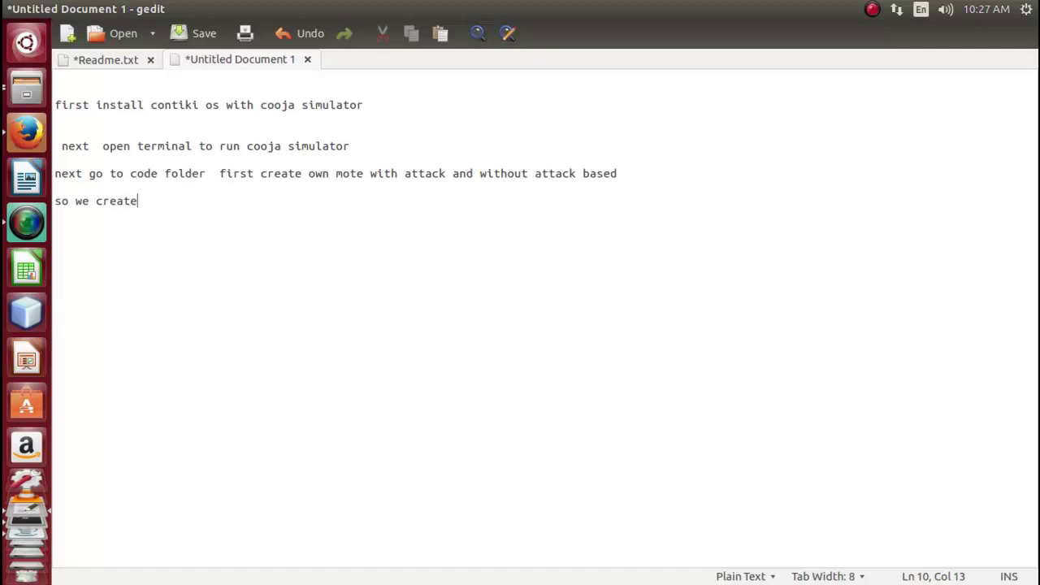
pyautogui.write(' 3 scenario attak')
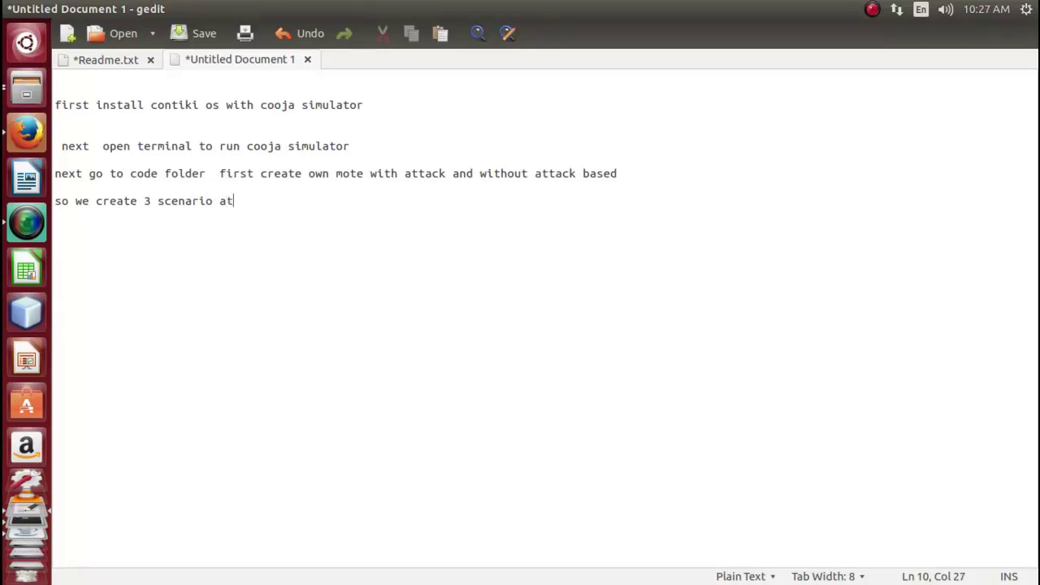
pyautogui.press('BackSpace')
pyautogui.press('BackSpace')
pyautogui.press('BackSpace')
pyautogui.press('BackSpace')
pyautogui.press('BackSpace')
# Add another note line reading "scenario 1 attack contiki" after a blank line
pyautogui.press('Return')
pyautogui.press('Return')
pyautogui.write('s')
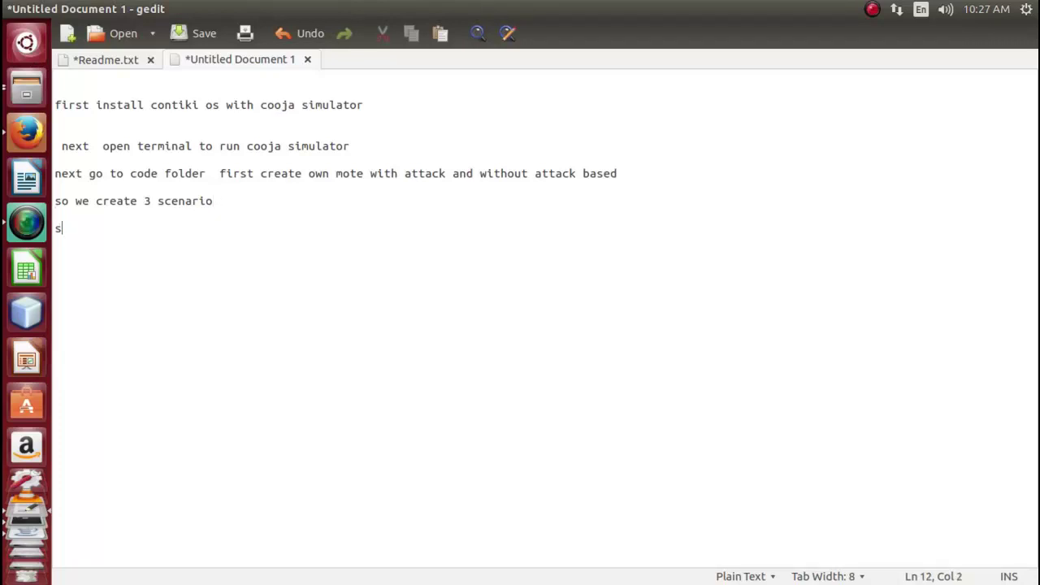
pyautogui.write('ce')
pyautogui.press('BackSpace')
pyautogui.write('cemario')
pyautogui.press('BackSpace')
pyautogui.press('Left')
pyautogui.press('Delete')
pyautogui.write('n')
pyautogui.press('End')
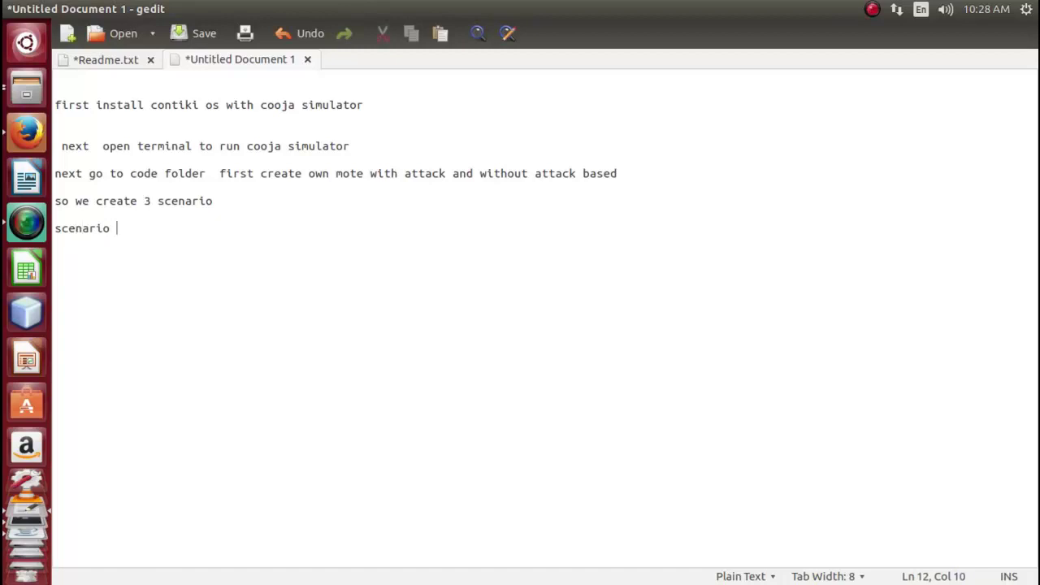
pyautogui.write('1 attack contiki')
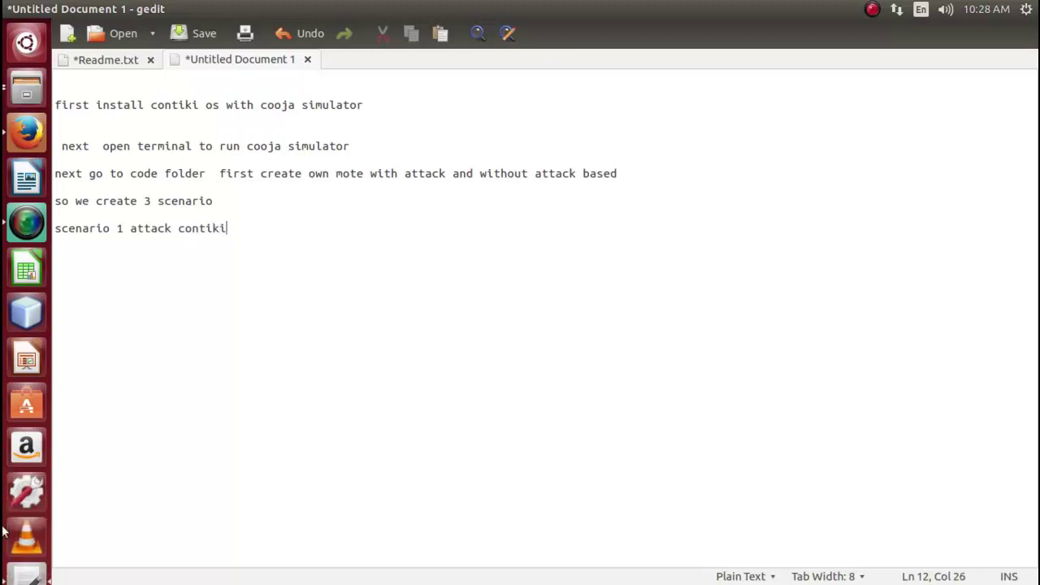
# Switch to Cooja and open the recent simulation scenario1.csc
pyautogui.scroll(-3, 6, 459)
pyautogui.click(13, 424)
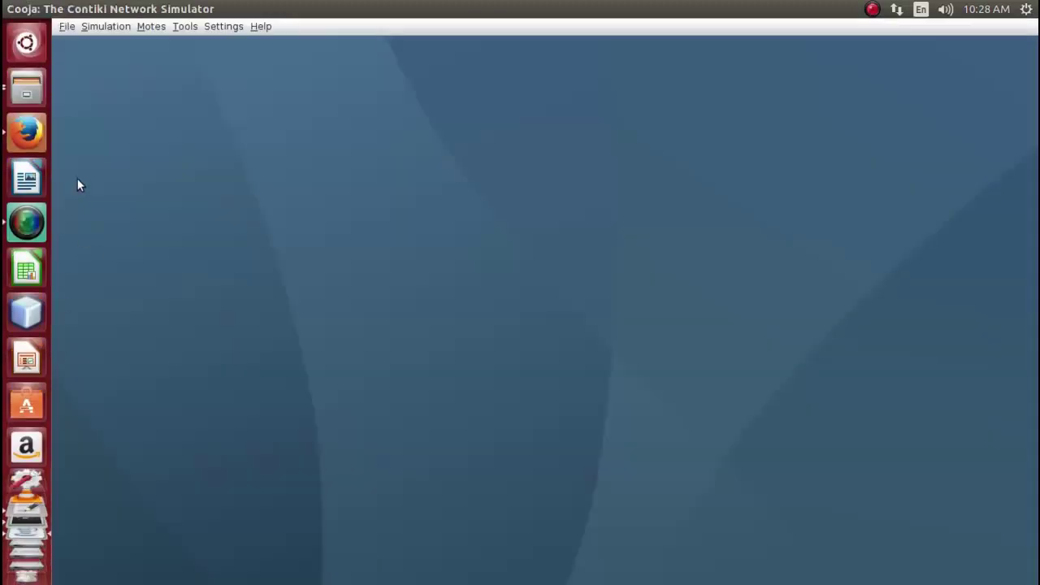
pyautogui.click(62, 28)
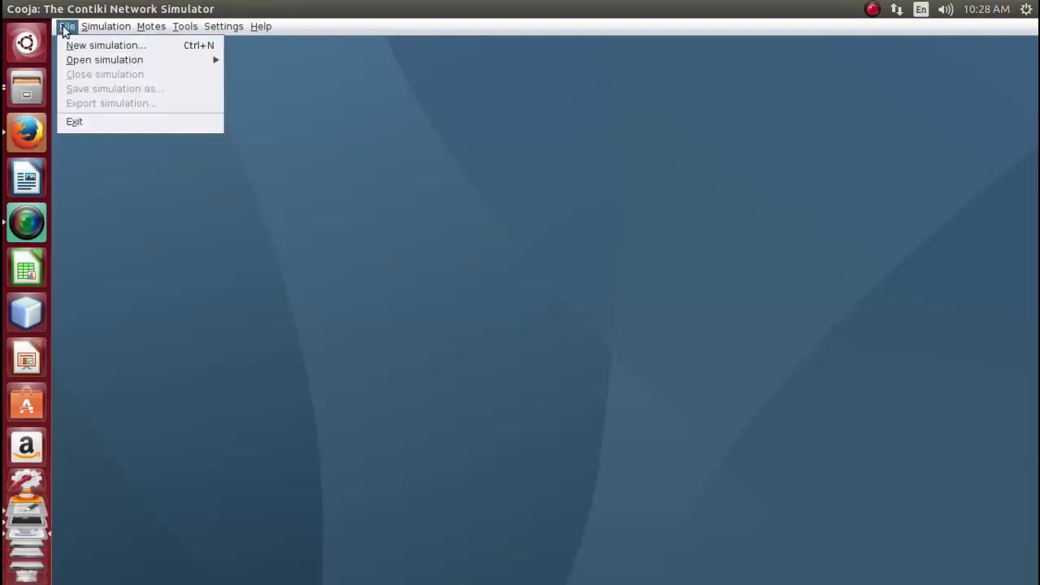
pyautogui.click(204, 31)
pyautogui.moveTo(68, 27)
pyautogui.moveTo(218, 63)
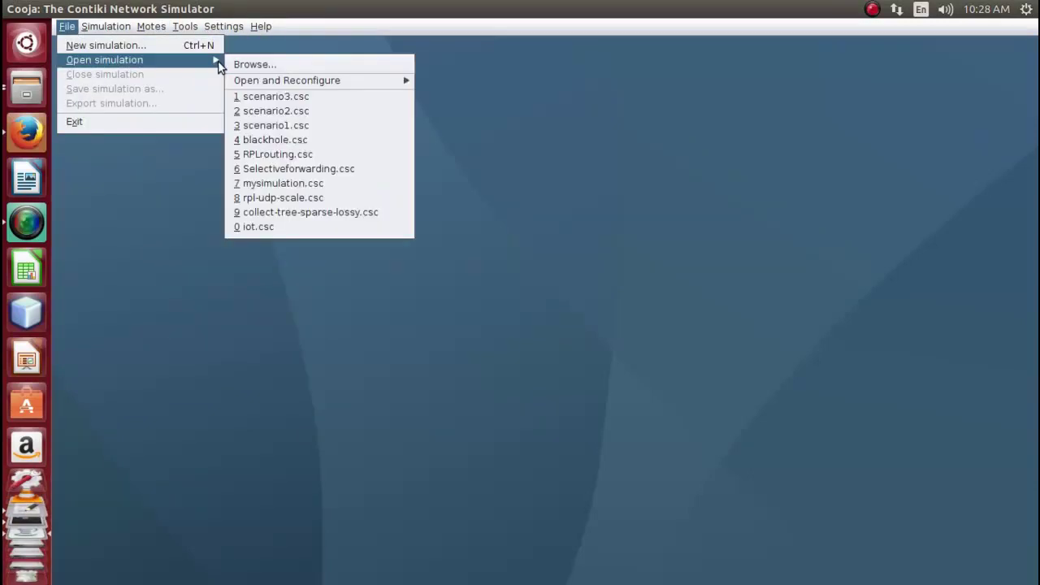
pyautogui.click(291, 128)
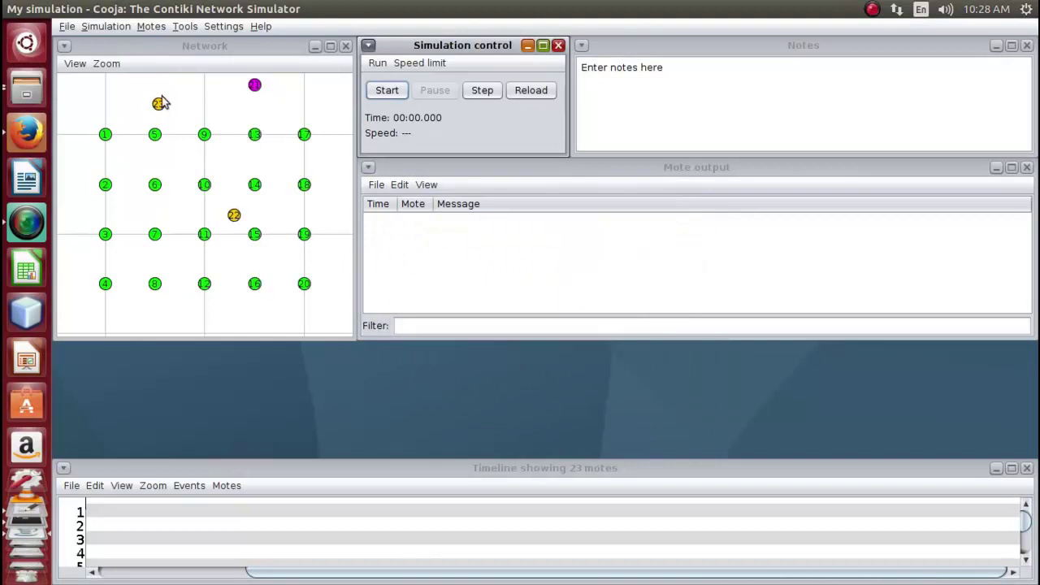
# Enter "23" in the gedit notes, two blank lines below the scenario 1 line, and return to the Cooja simulation
pyautogui.scroll(-3, 26, 528)
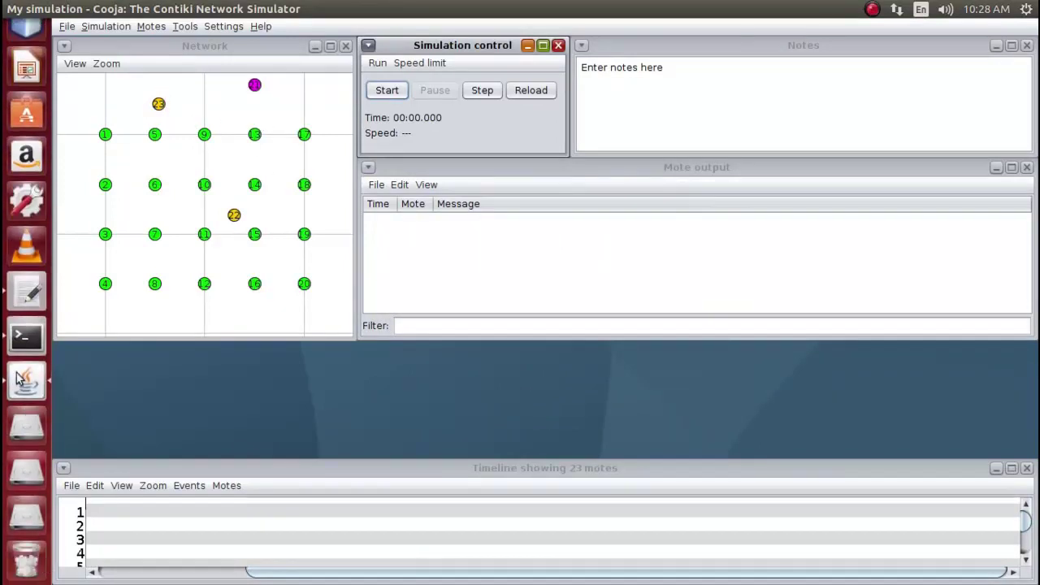
pyautogui.click(16, 302)
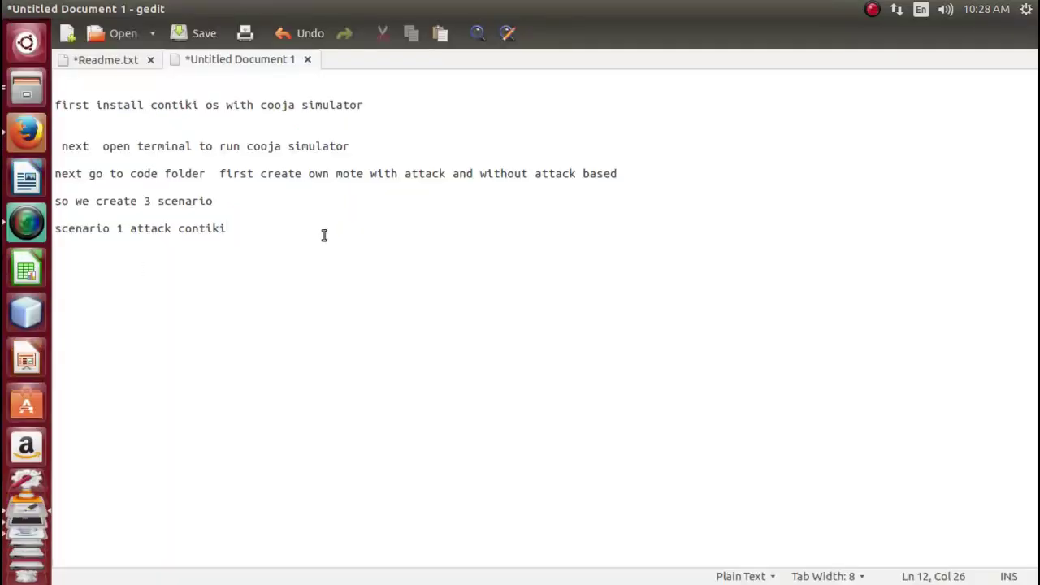
pyautogui.press('Return')
pyautogui.press('Return')
pyautogui.press('Return')
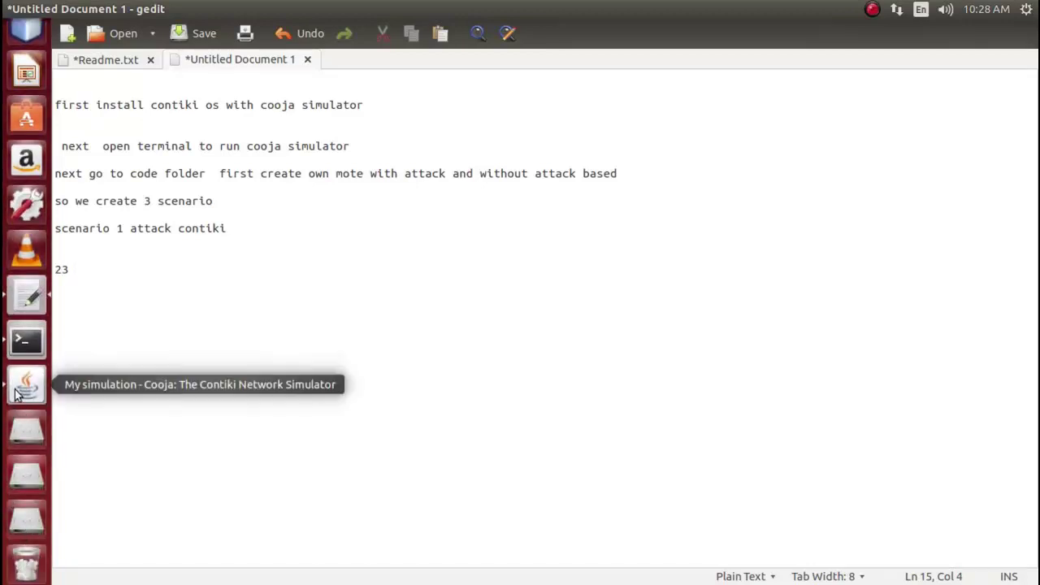
pyautogui.click(17, 394)
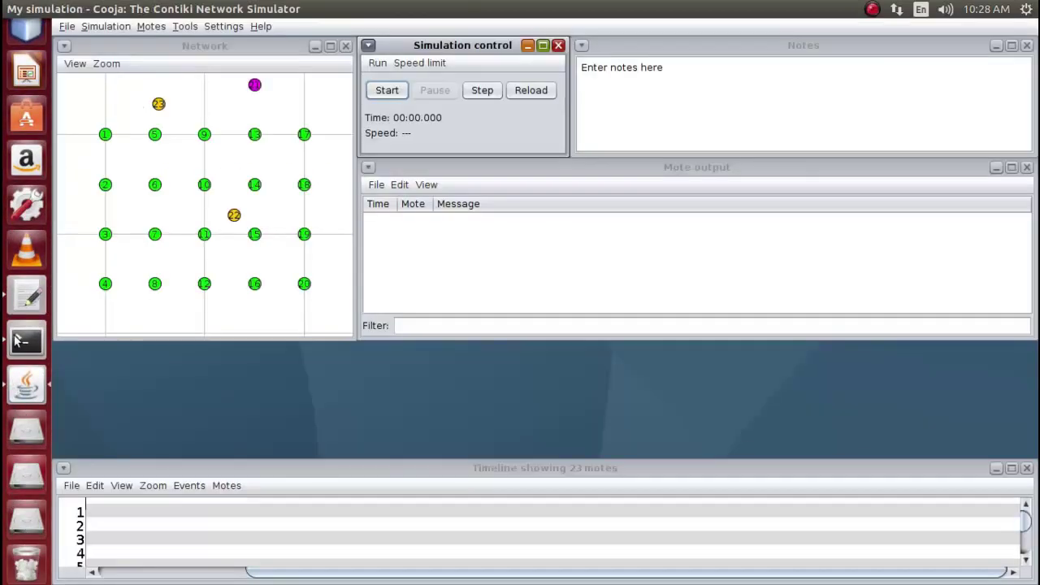
# Switch to the gedit notes and complete the last line so it reads "23 22 are attack node"
pyautogui.click(27, 299)
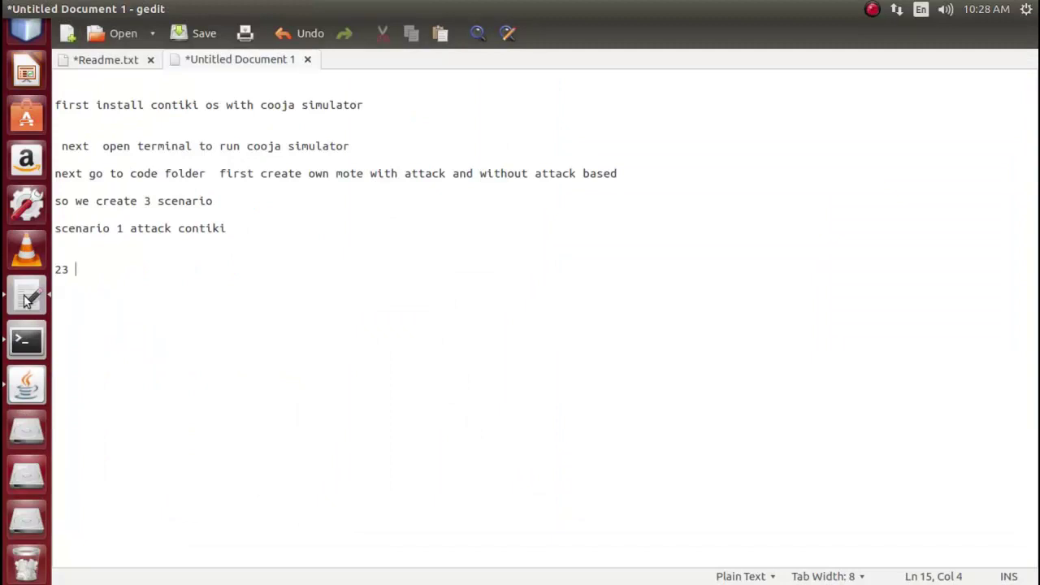
pyautogui.write('re attac')
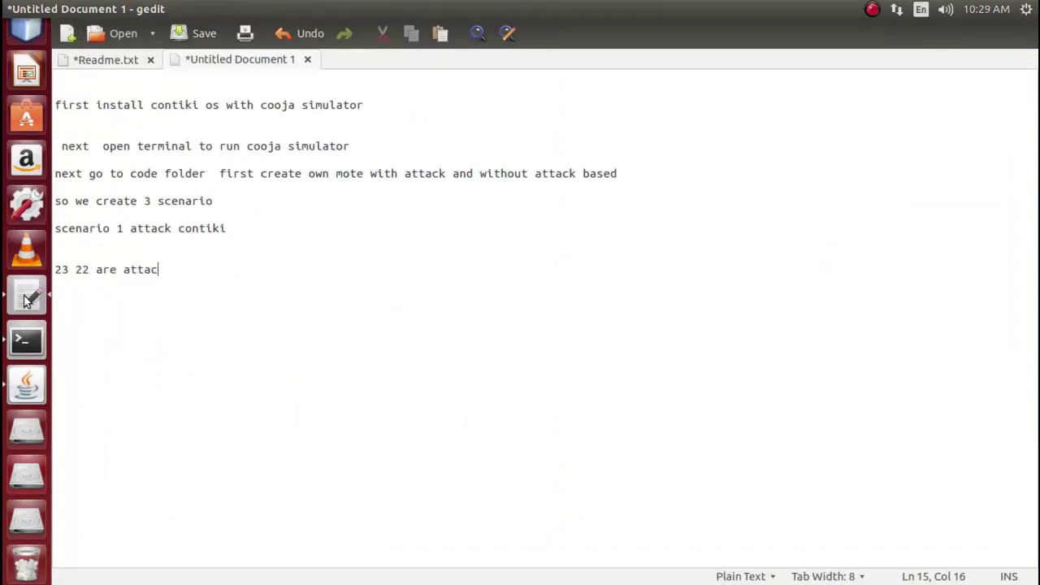
pyautogui.write('k no')
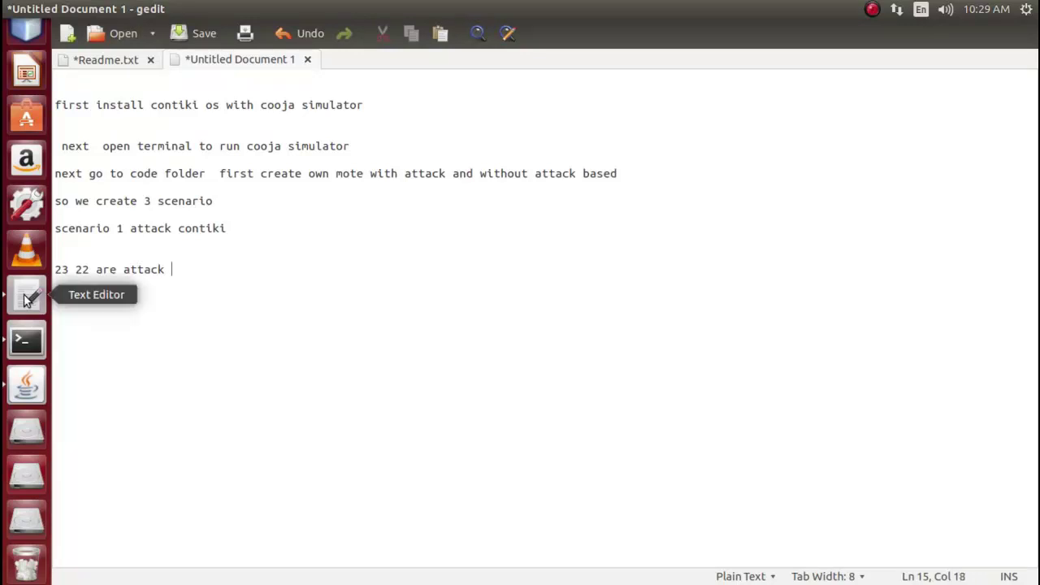
pyautogui.write('de')
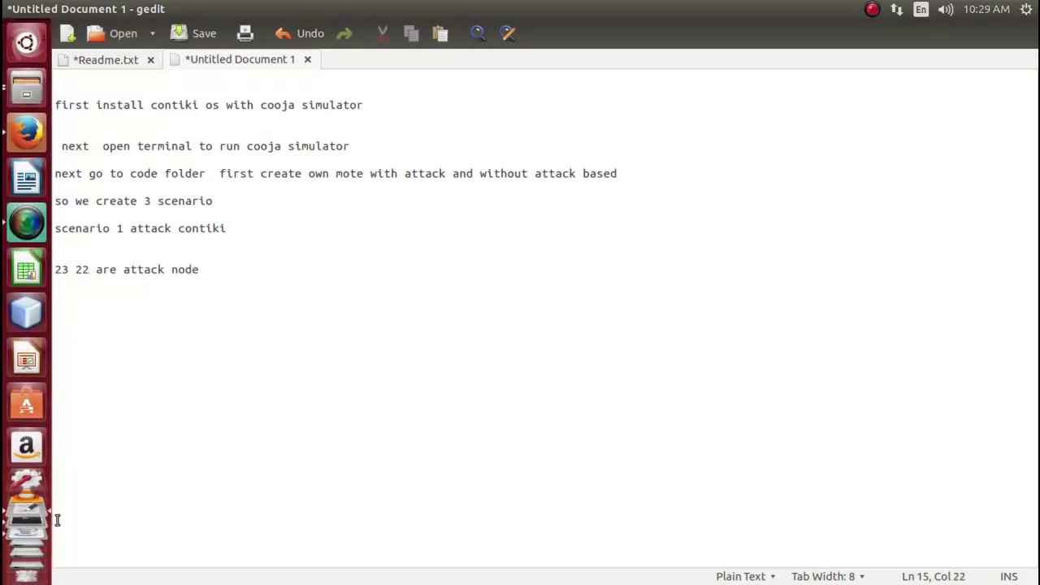
# Return to Cooja, start the scenario 1 simulation and inspect mote 23's RPL DAG and listen port messages in the mote output
pyautogui.click(11, 388)
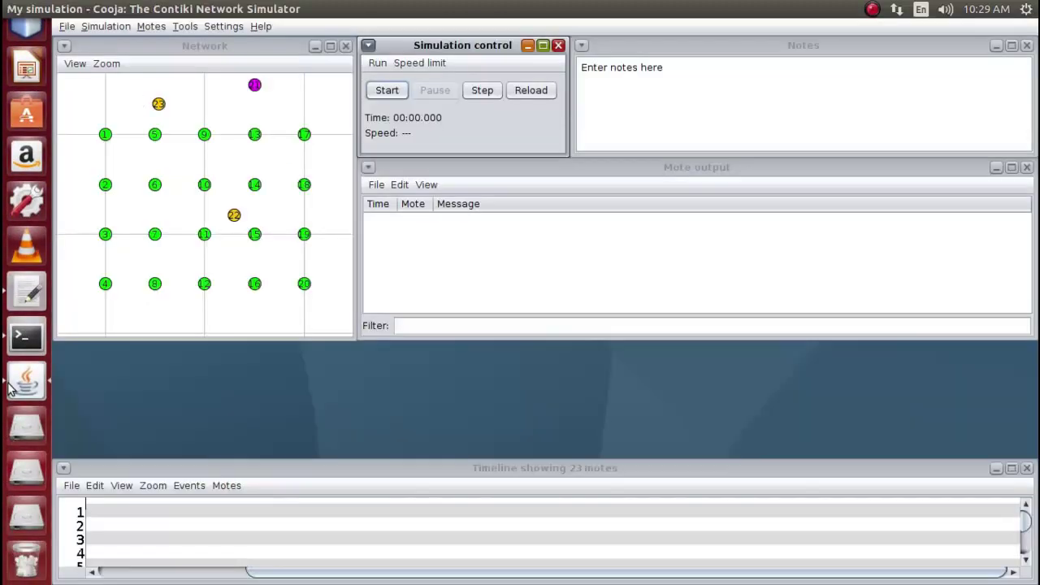
pyautogui.click(373, 92)
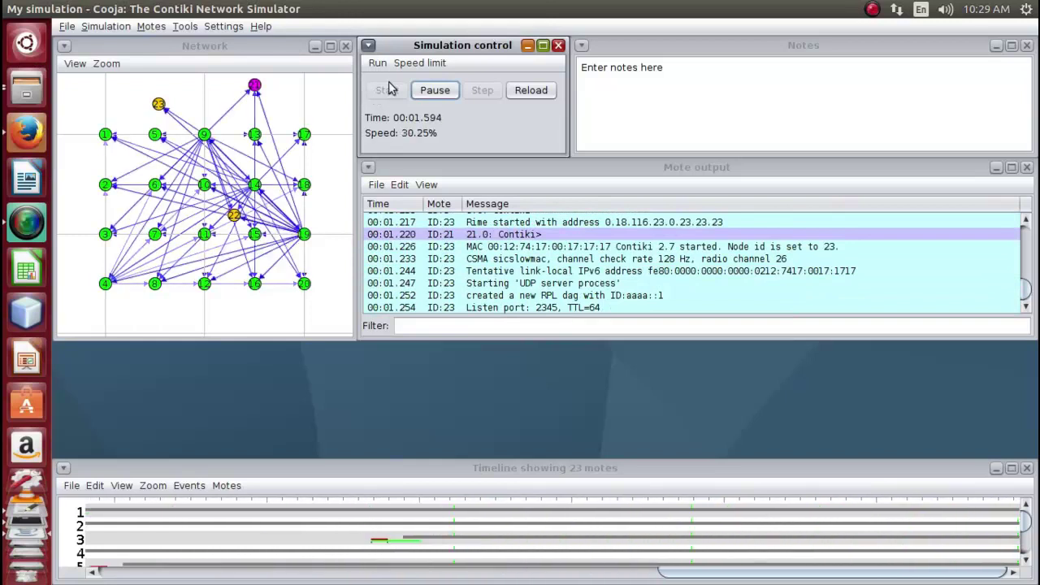
pyautogui.click(526, 297)
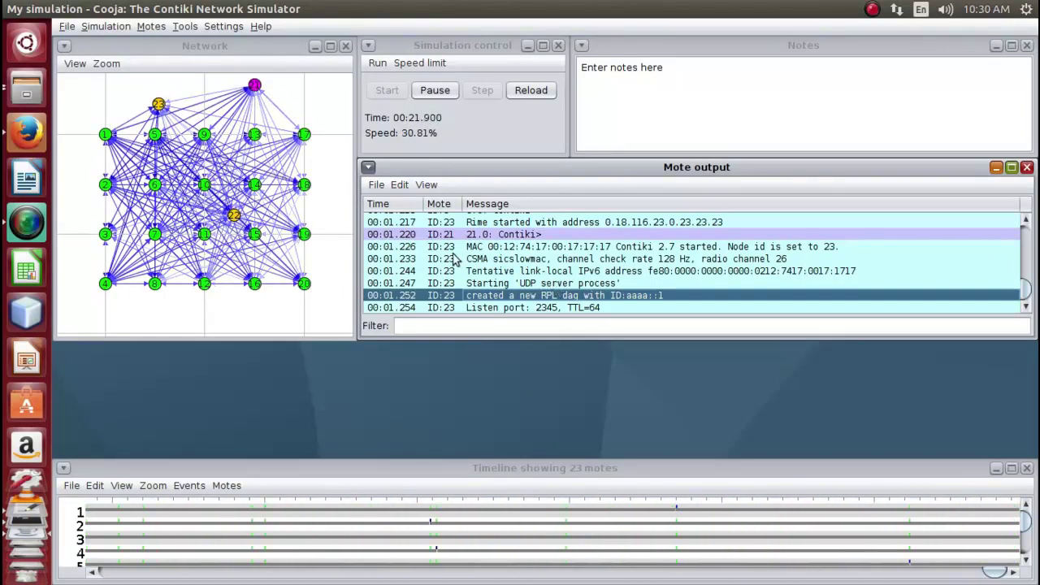
pyautogui.click(454, 306)
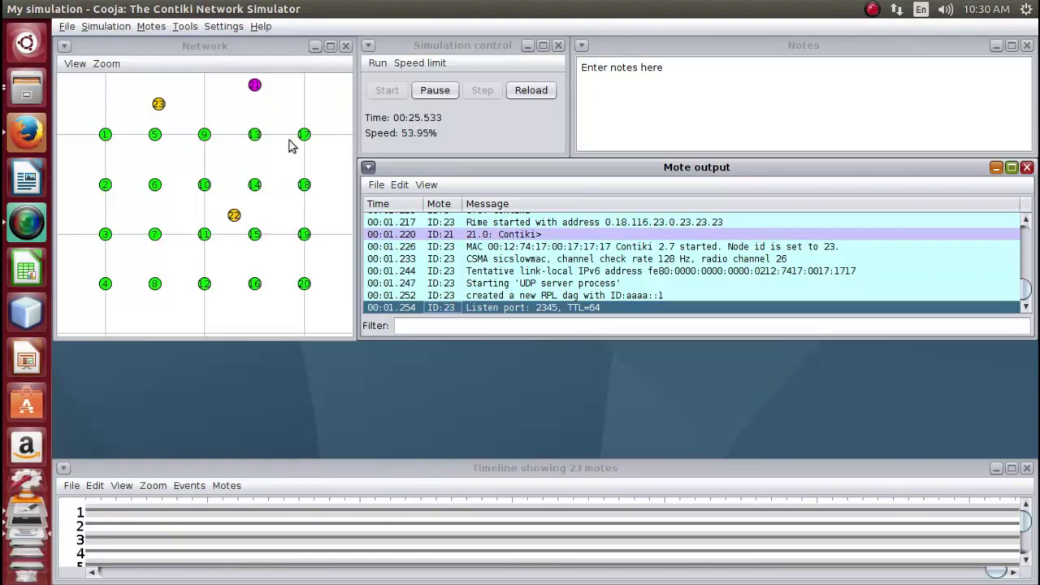
pyautogui.click(446, 295)
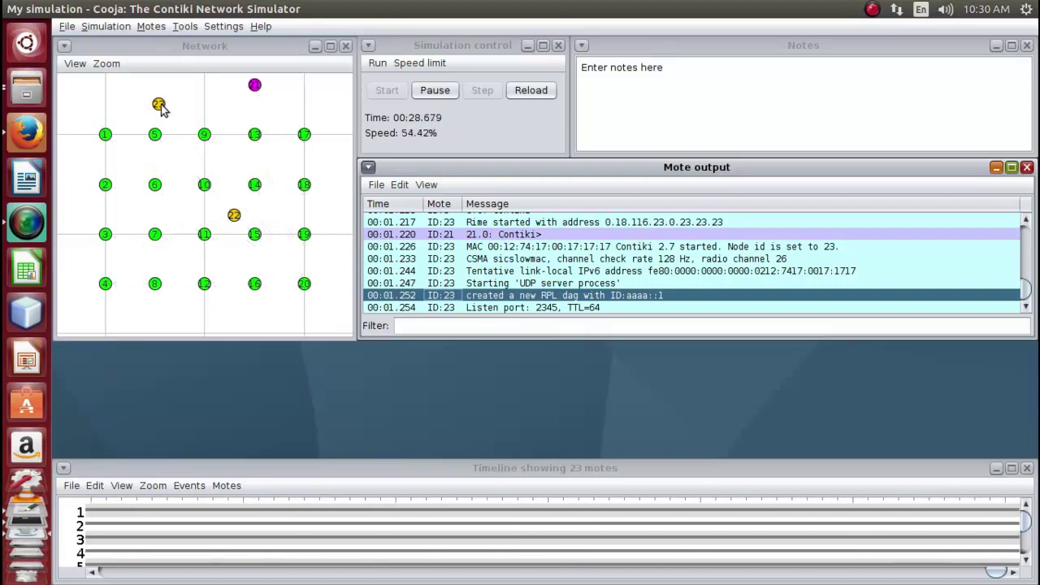
# Check the radio coverage of attack motes 22 and 23 in the network view and pause the simulation
pyautogui.click(233, 215)
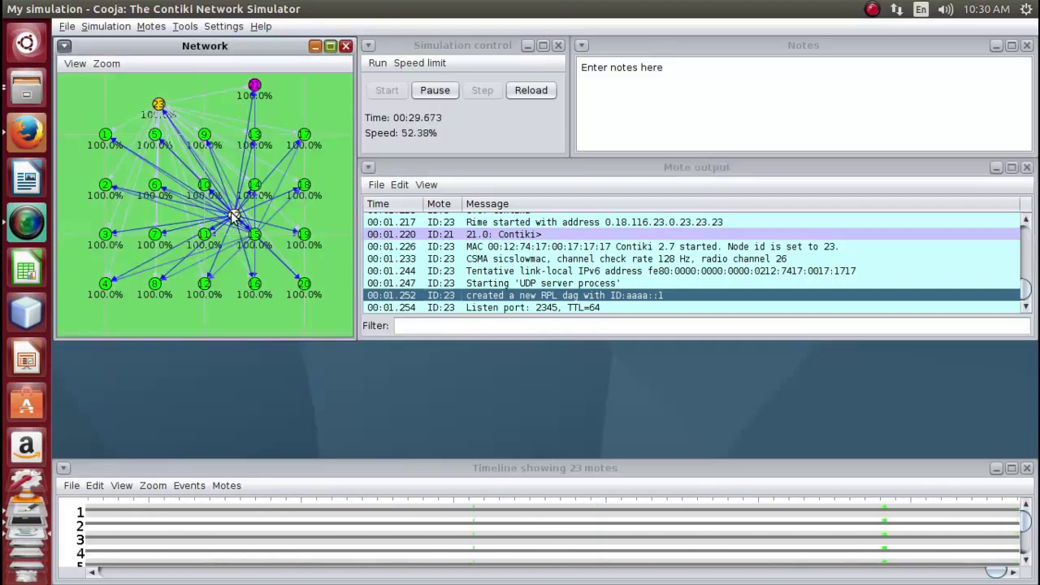
pyautogui.click(157, 105)
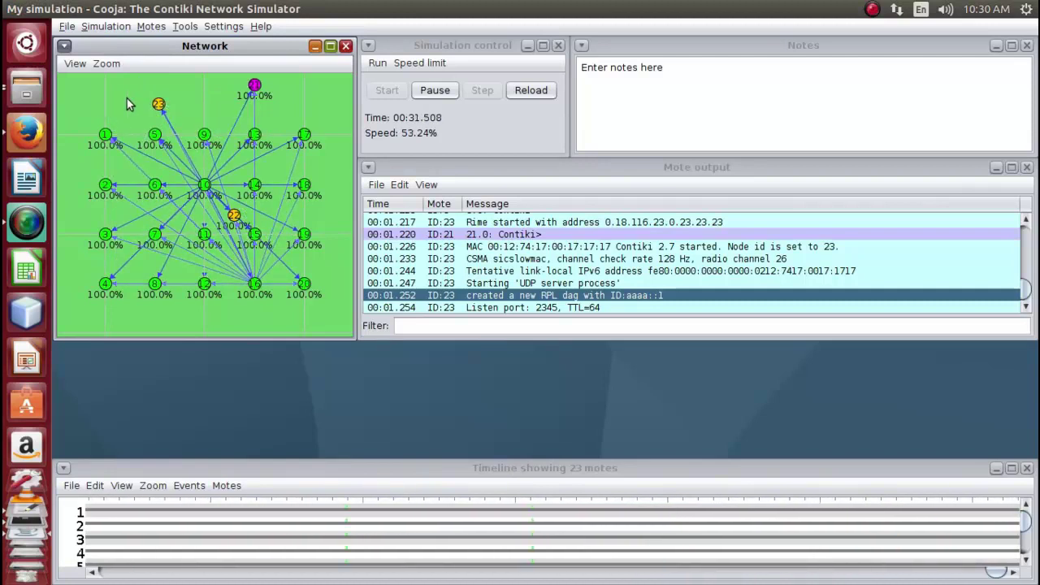
pyautogui.click(130, 100)
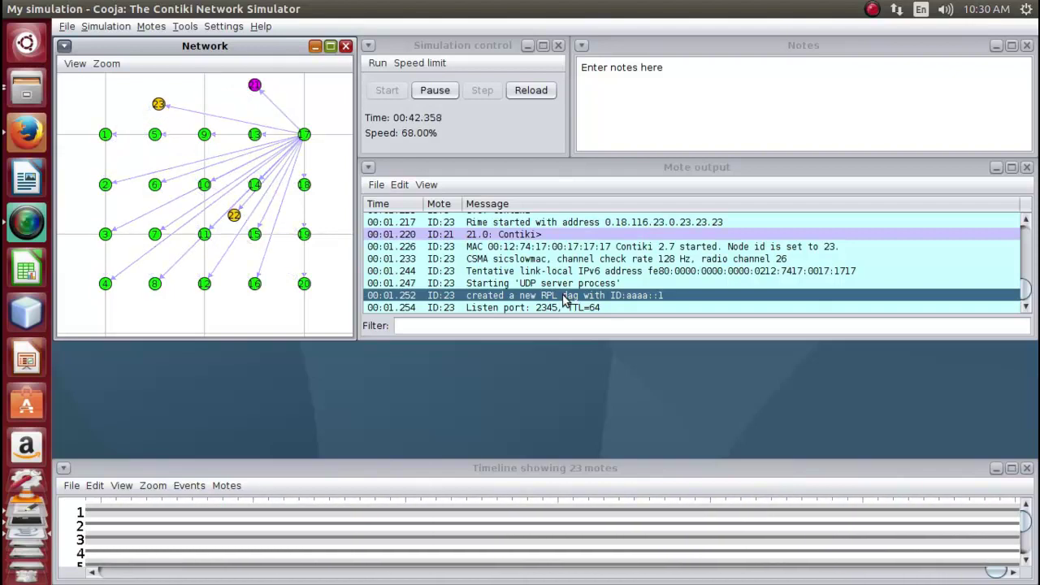
pyautogui.click(434, 91)
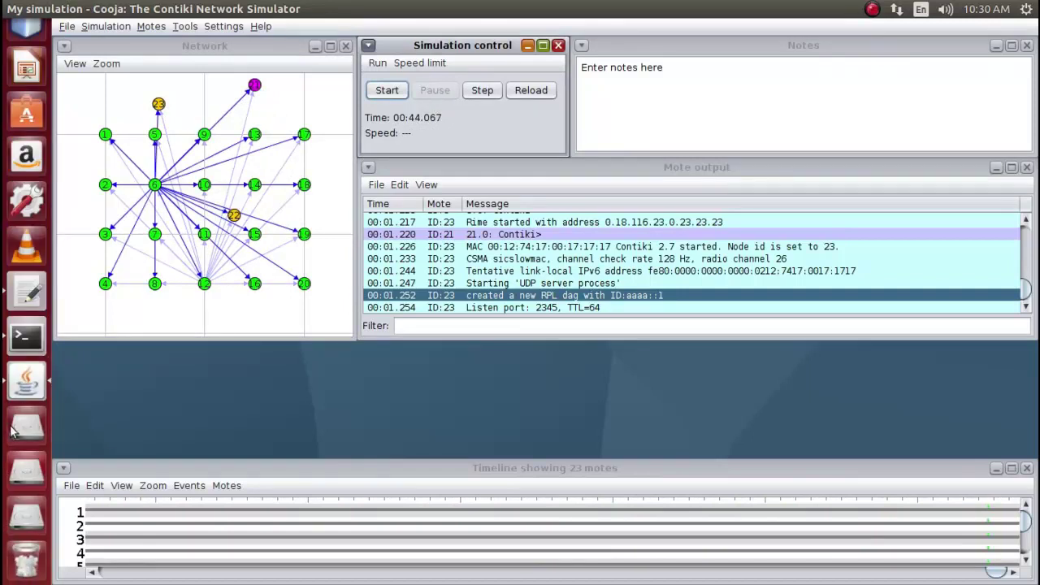
# Add the line "next scenario 2" to the gedit notes, leaving a blank line below the attack node line
pyautogui.click(29, 294)
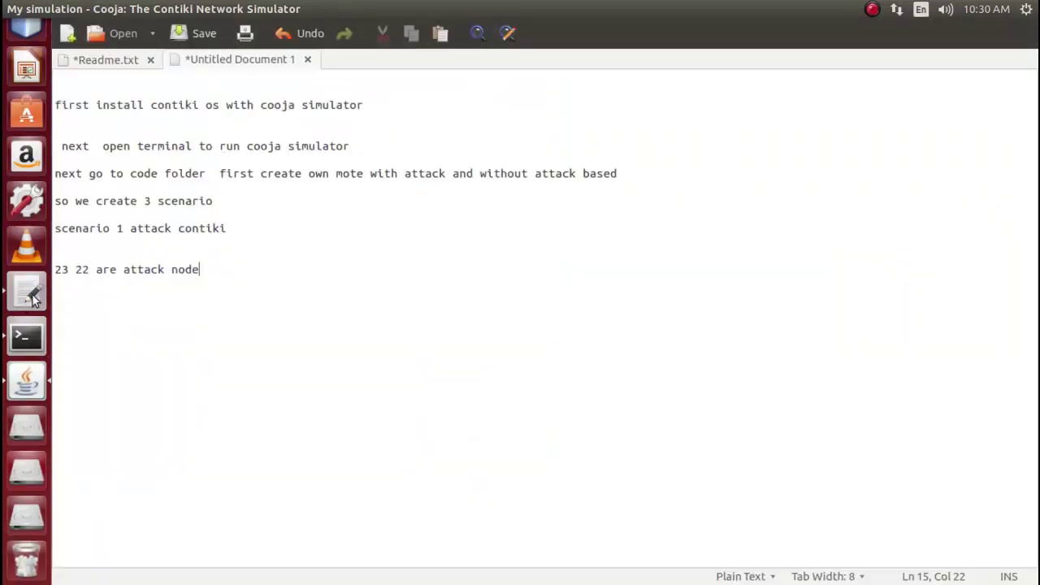
pyautogui.press('Return')
pyautogui.press('Return')
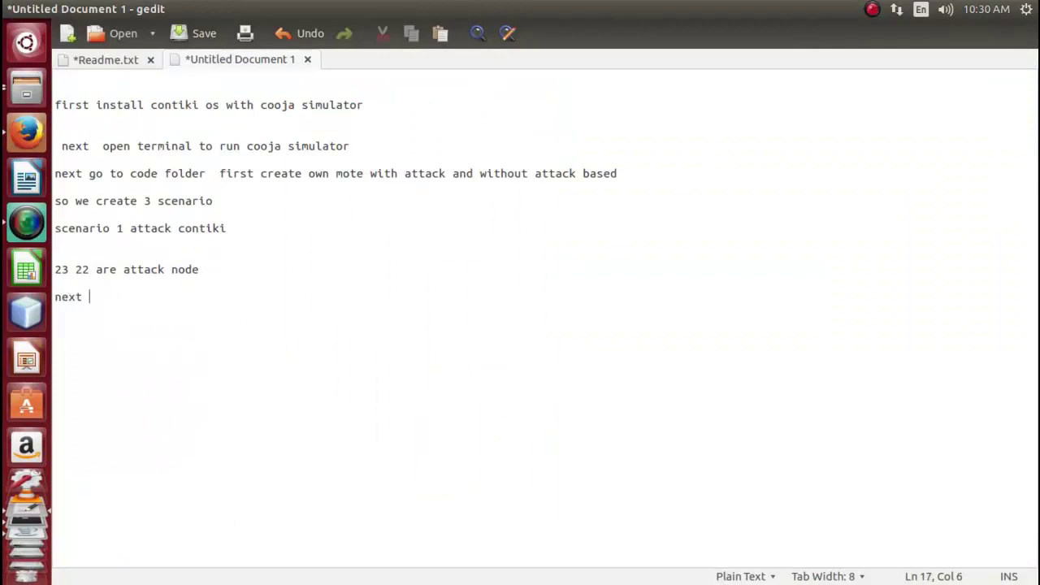
pyautogui.write('next scenario 2')
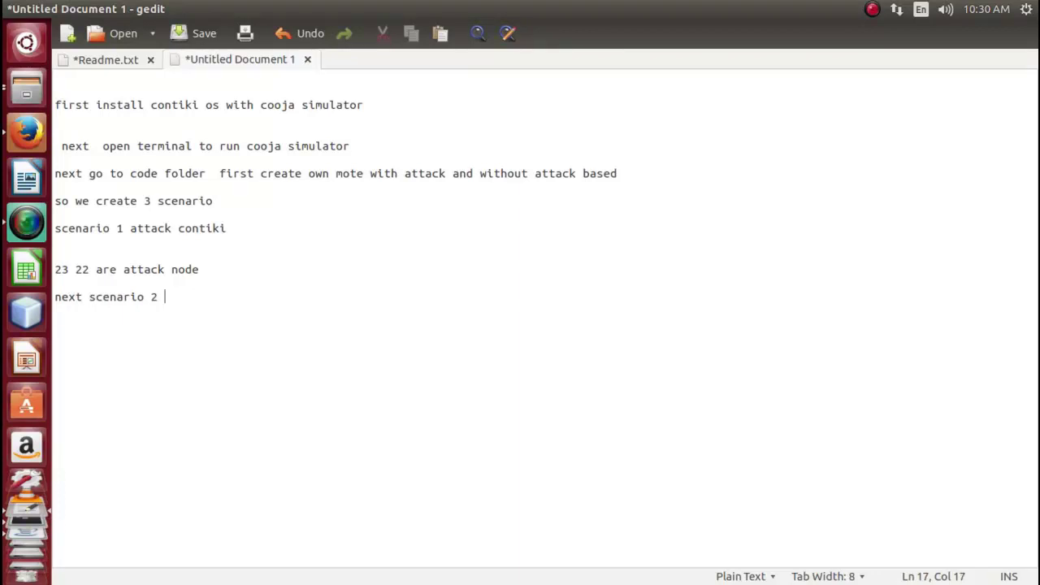
# Switch to Cooja and open the recent simulation scenario2.csc, removing the active simulation
pyautogui.scroll(-5, 4, 491)
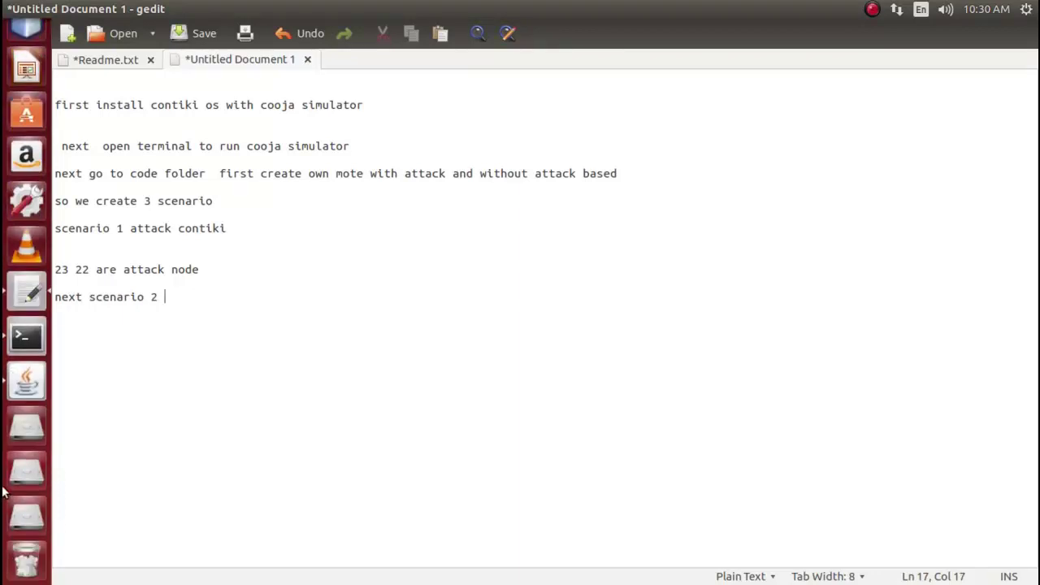
pyautogui.click(24, 378)
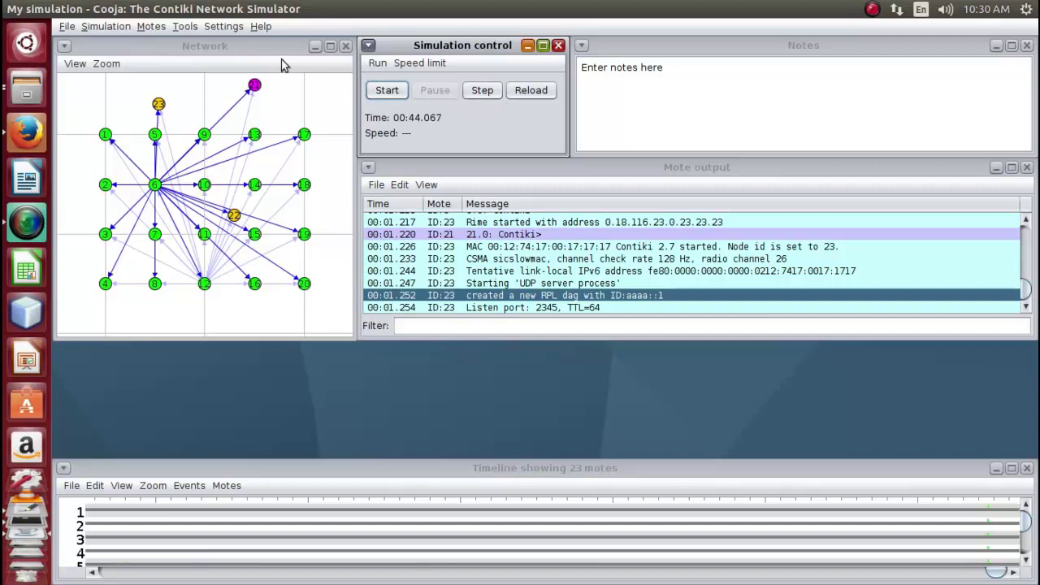
pyautogui.click(68, 26)
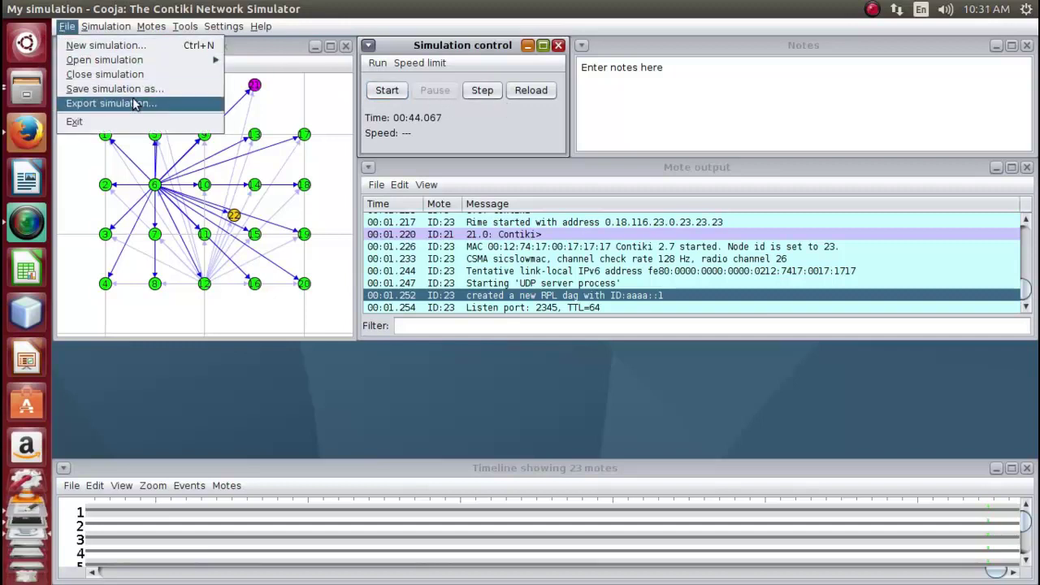
pyautogui.moveTo(146, 61)
pyautogui.moveTo(269, 78)
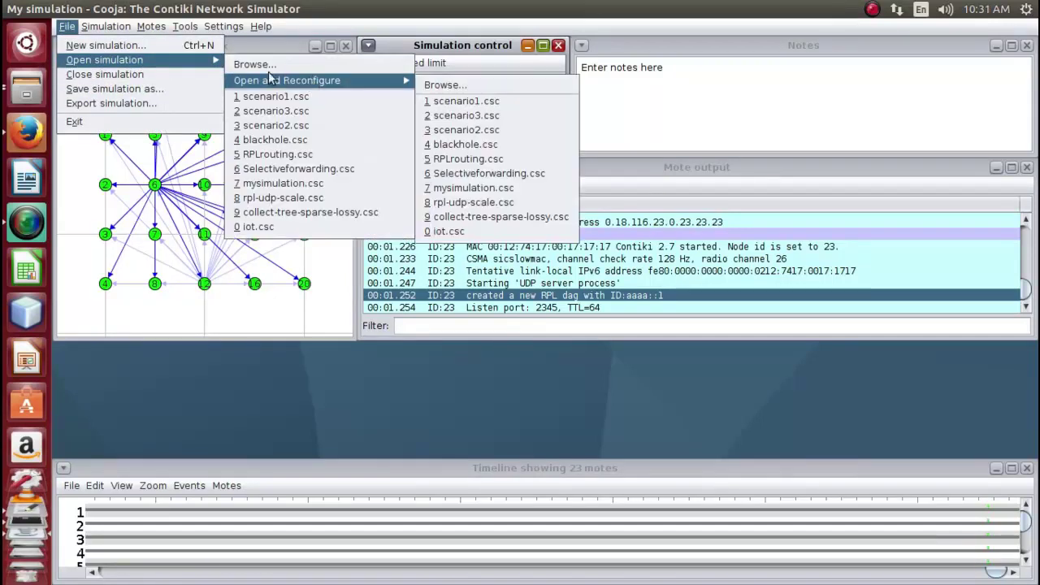
pyautogui.click(276, 125)
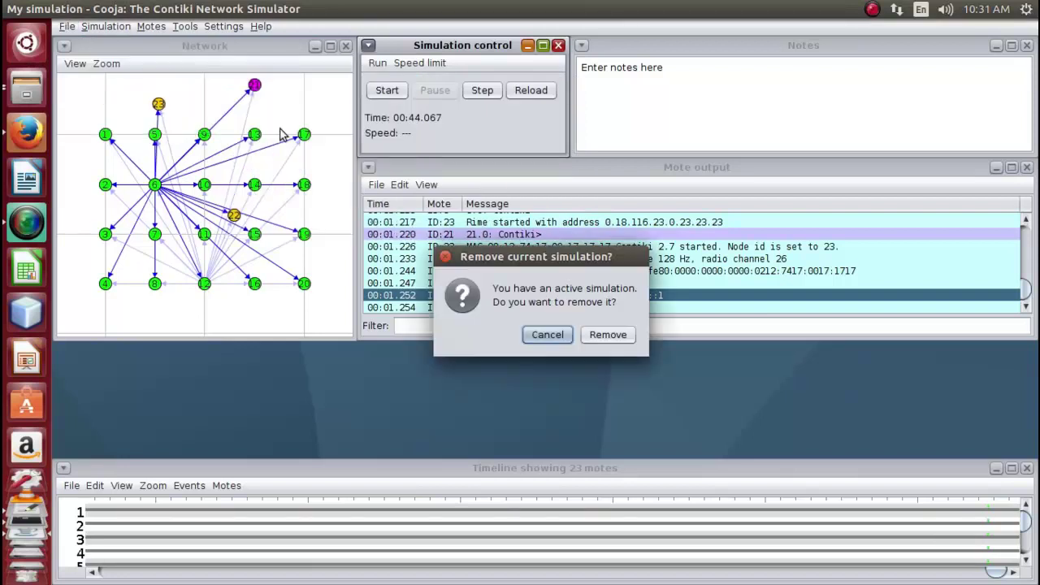
pyautogui.click(605, 339)
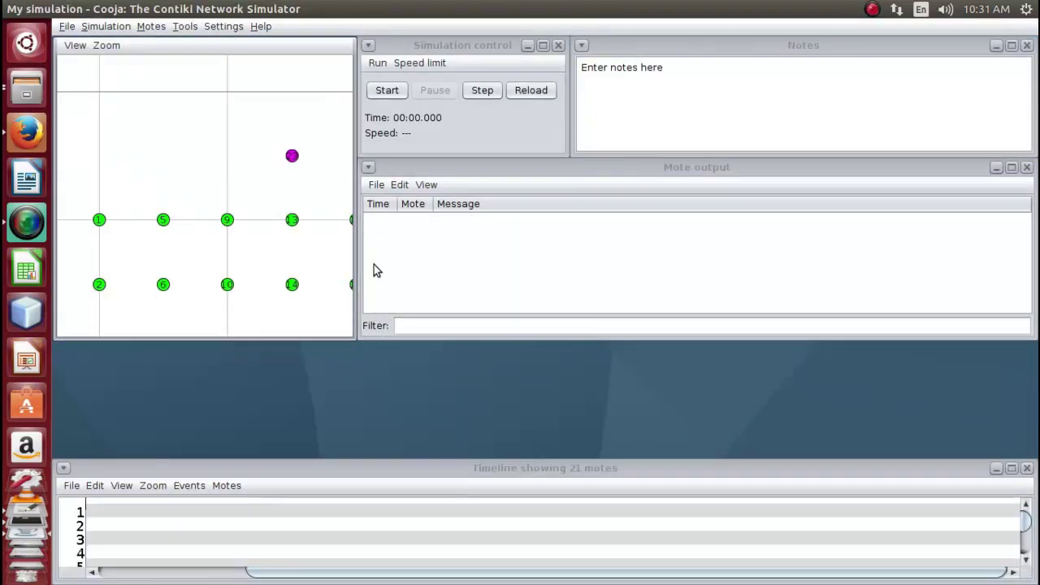
# Rearrange the Cooja workspace: narrow Mote output, close Notes, enlarge the network view to show all motes, and move Simulation control clear of it
pyautogui.moveTo(360, 253); pyautogui.dragTo(471, 287)
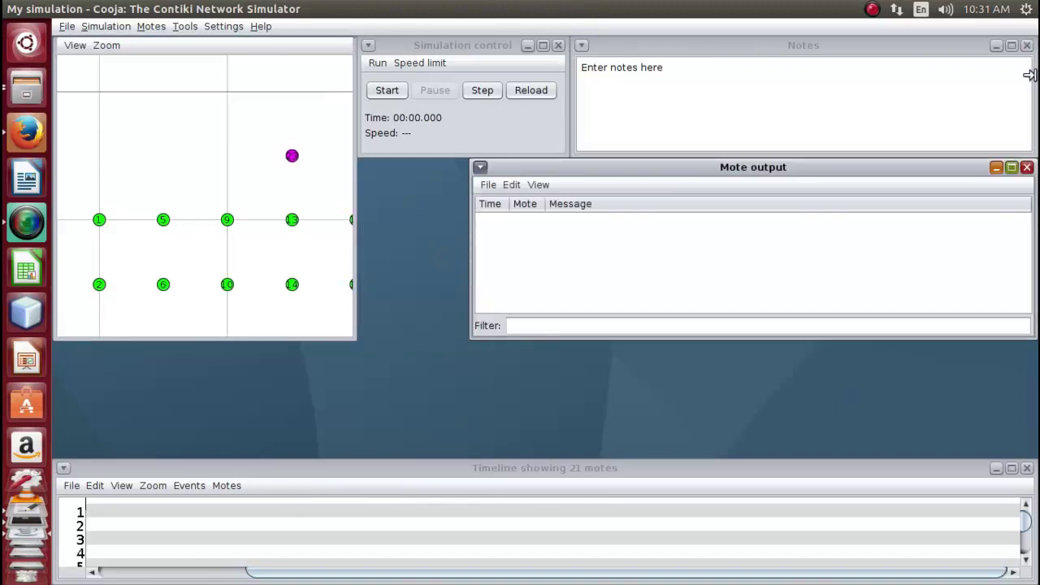
pyautogui.click(1025, 47)
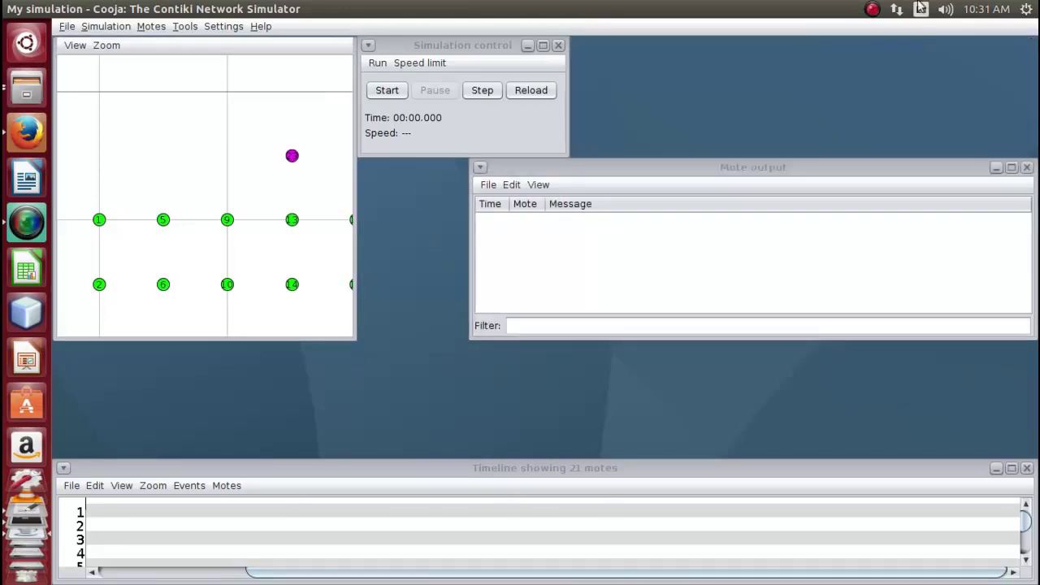
pyautogui.moveTo(449, 50); pyautogui.dragTo(541, 61)
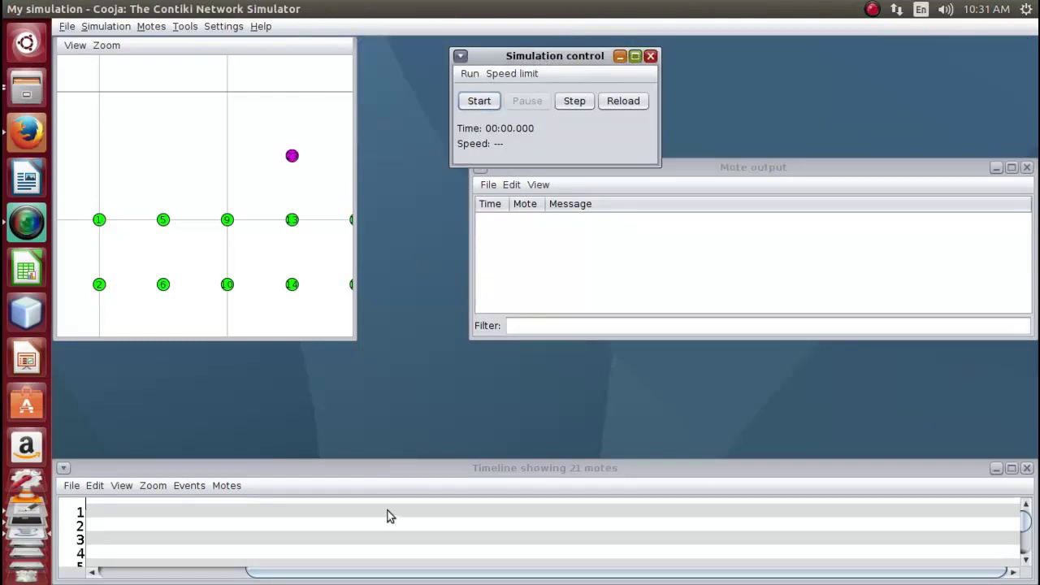
pyautogui.moveTo(346, 333); pyautogui.dragTo(411, 388)
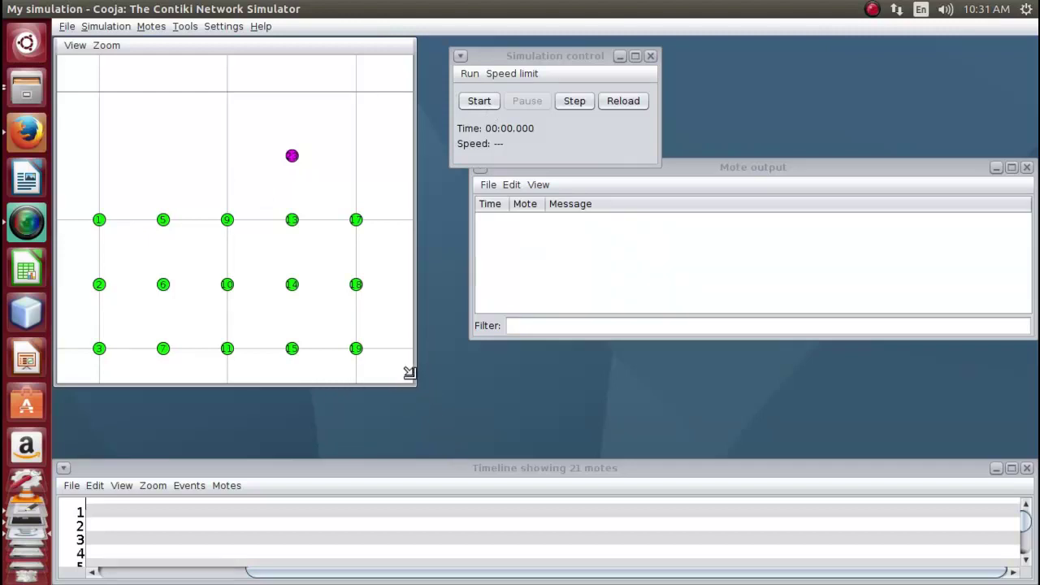
pyautogui.moveTo(412, 381); pyautogui.dragTo(491, 437)
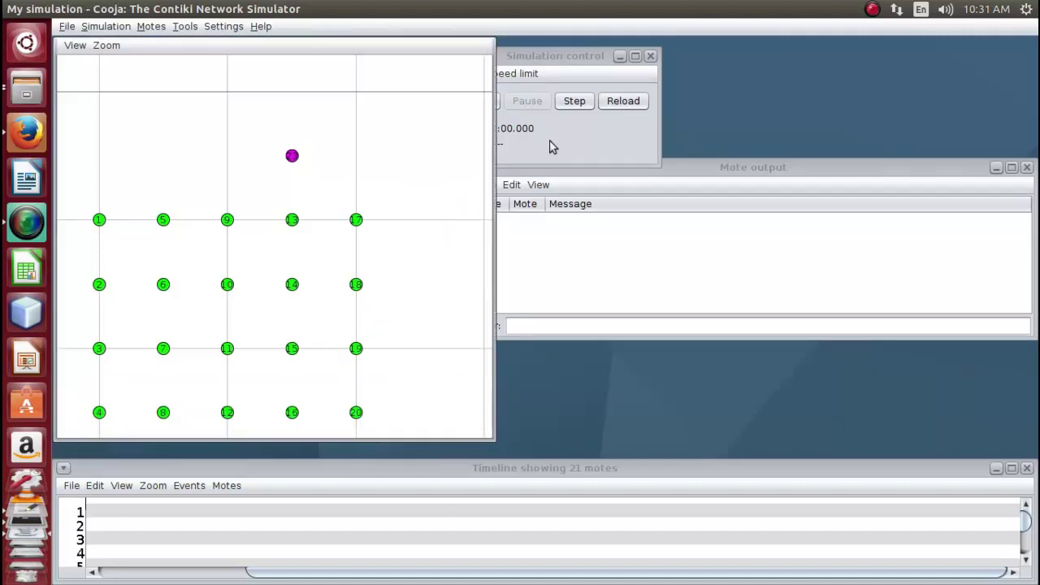
pyautogui.moveTo(552, 58); pyautogui.dragTo(631, 55)
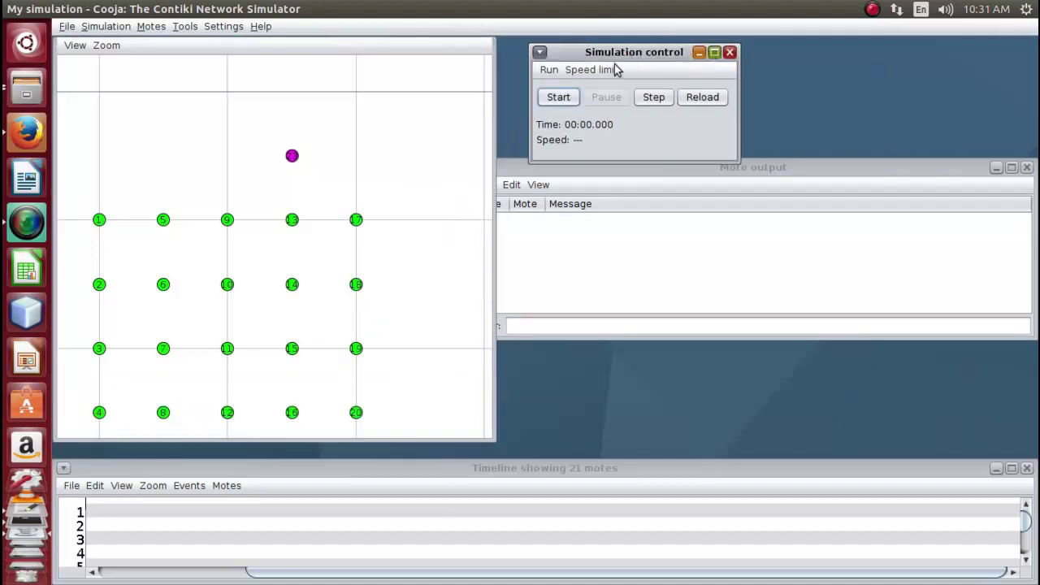
# Start the scenario 2 simulation and review the motes' startup messages in the mote output
pyautogui.click(555, 105)
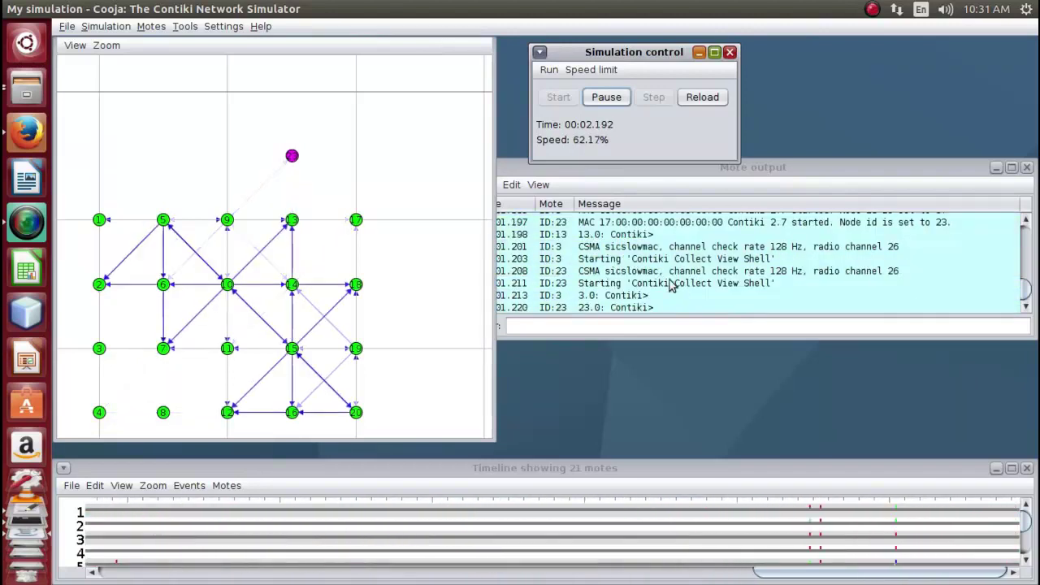
pyautogui.click(668, 282)
pyautogui.scroll(1, 669, 284)
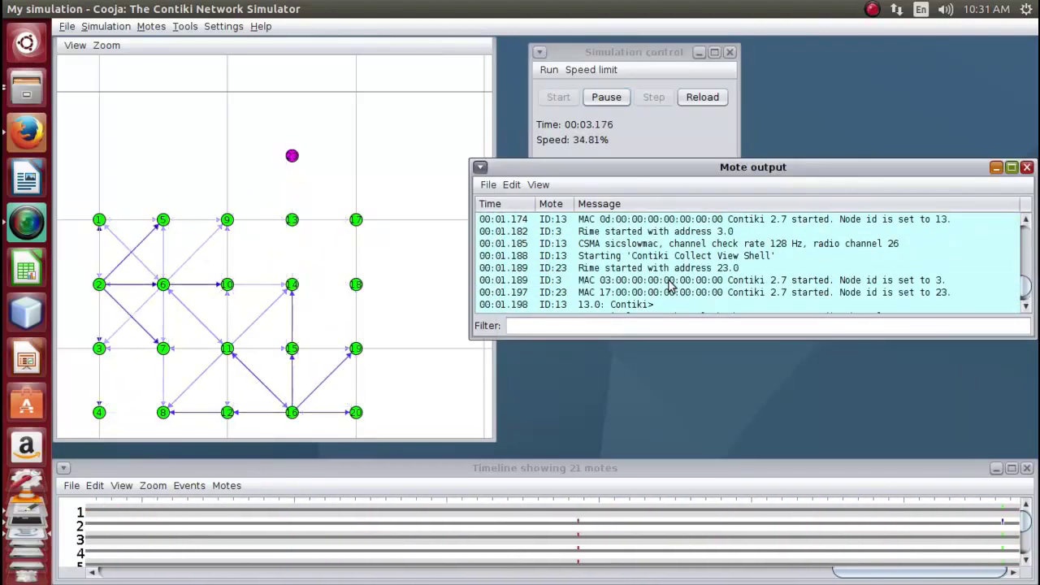
pyautogui.scroll(3, 670, 286)
pyautogui.scroll(1, 668, 287)
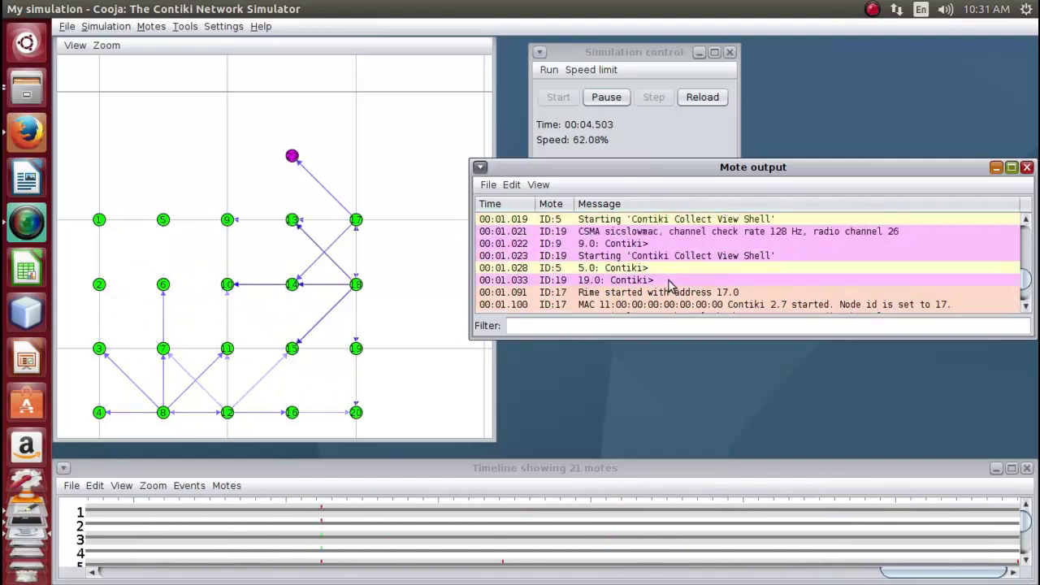
pyautogui.scroll(-2, 668, 285)
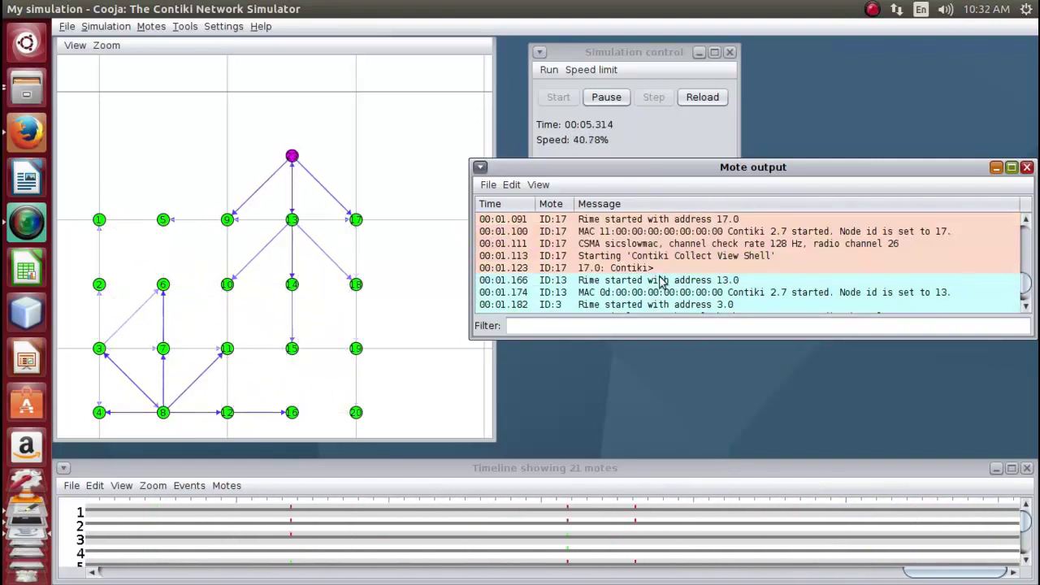
pyautogui.scroll(-1, 662, 280)
pyautogui.scroll(-1, 662, 280)
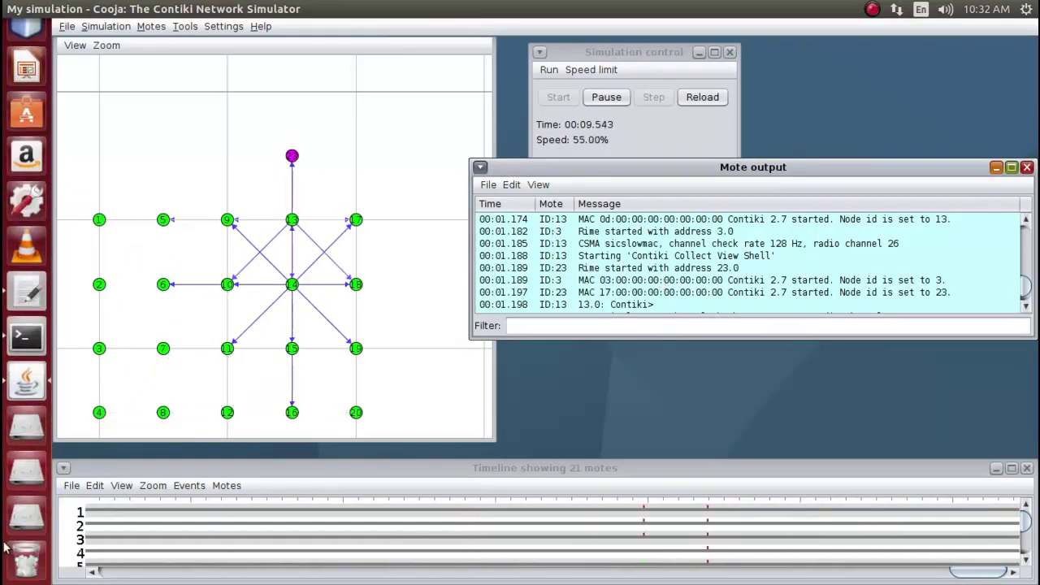
# Switch to the gedit notes and extend the scenario 2 line with "without attack out function based"
pyautogui.click(24, 302)
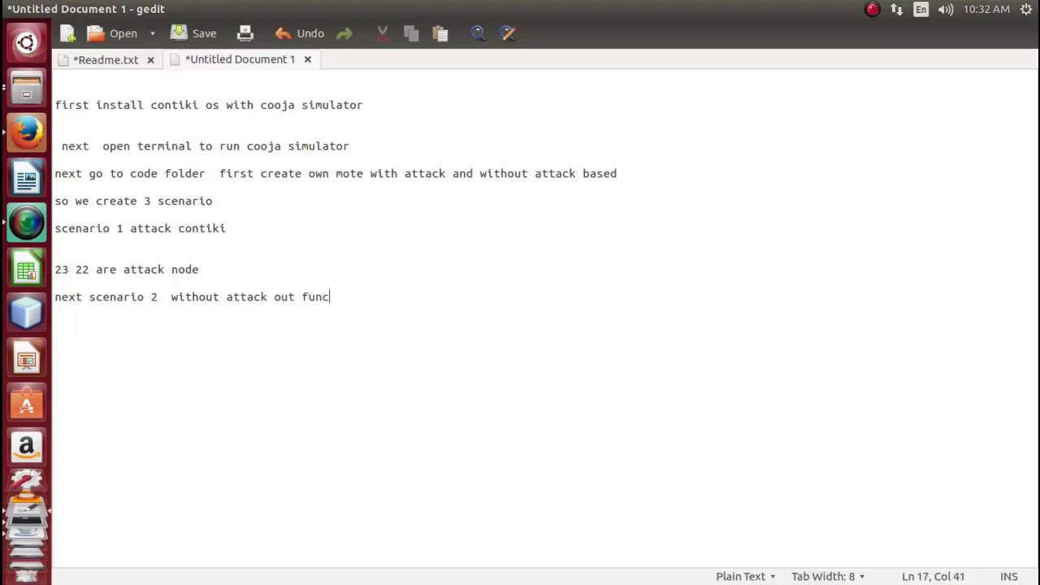
pyautogui.write('ion based')
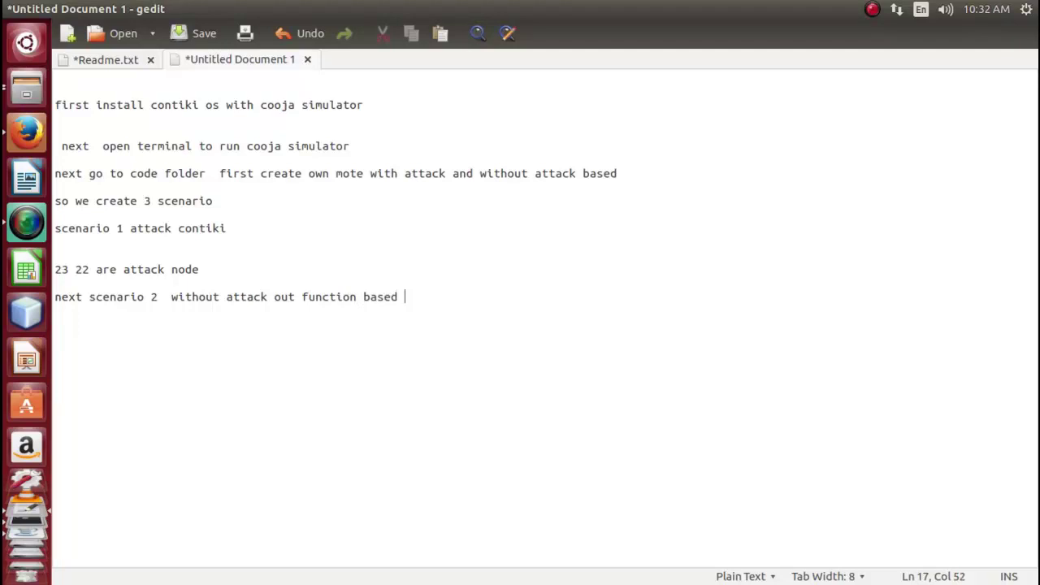
# Correct "out" to "our" in the scenario 2 line of the notes
pyautogui.click(293, 294)
pyautogui.press('BackSpace')
pyautogui.write('r')
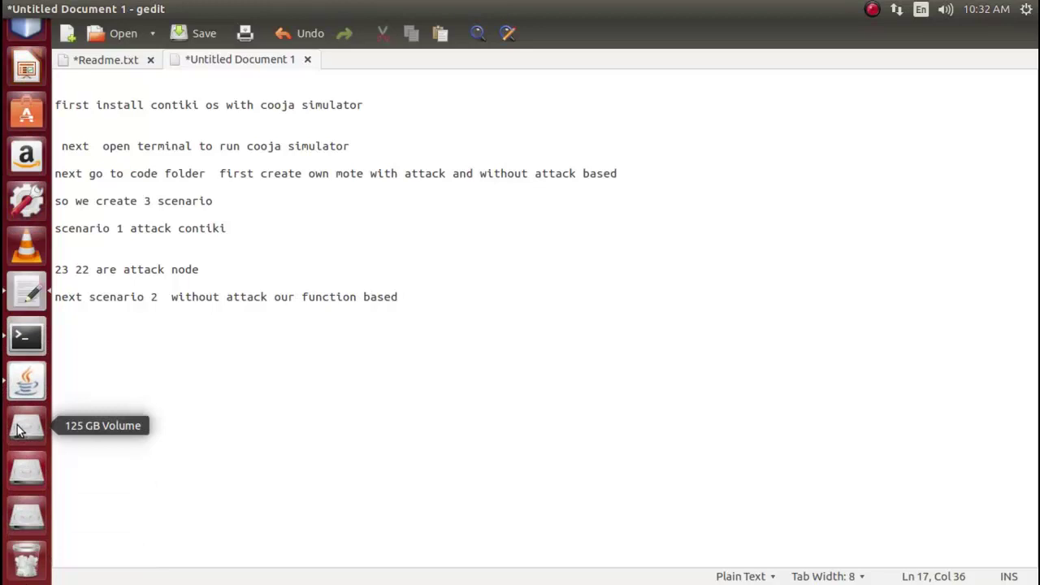
# Check the sink mote in Cooja's network view, and append "23 as sink node" to the scenario 2 line in the gedit notes
pyautogui.click(26, 379)
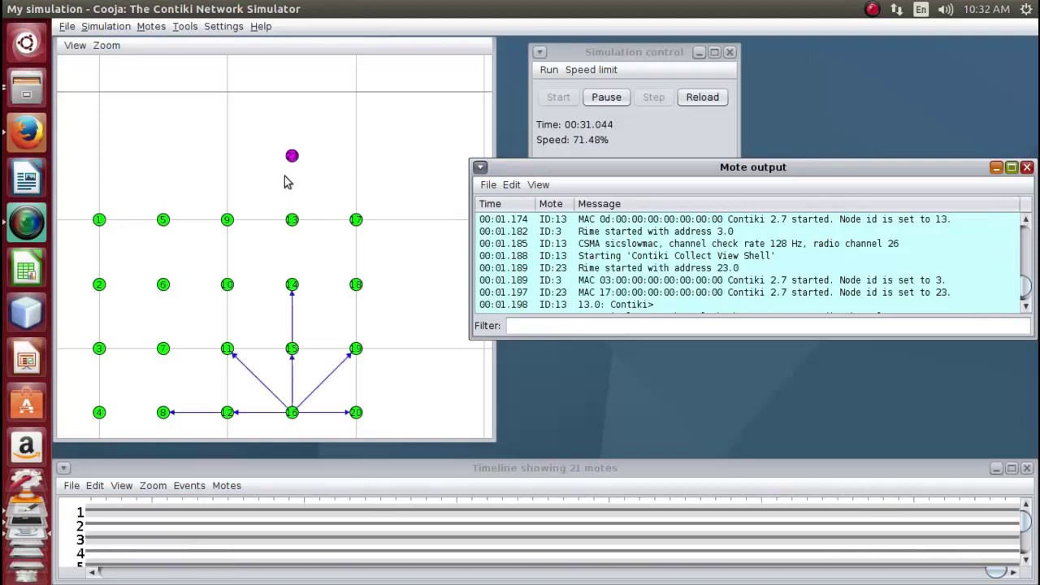
pyautogui.scroll(-3, 12, 447)
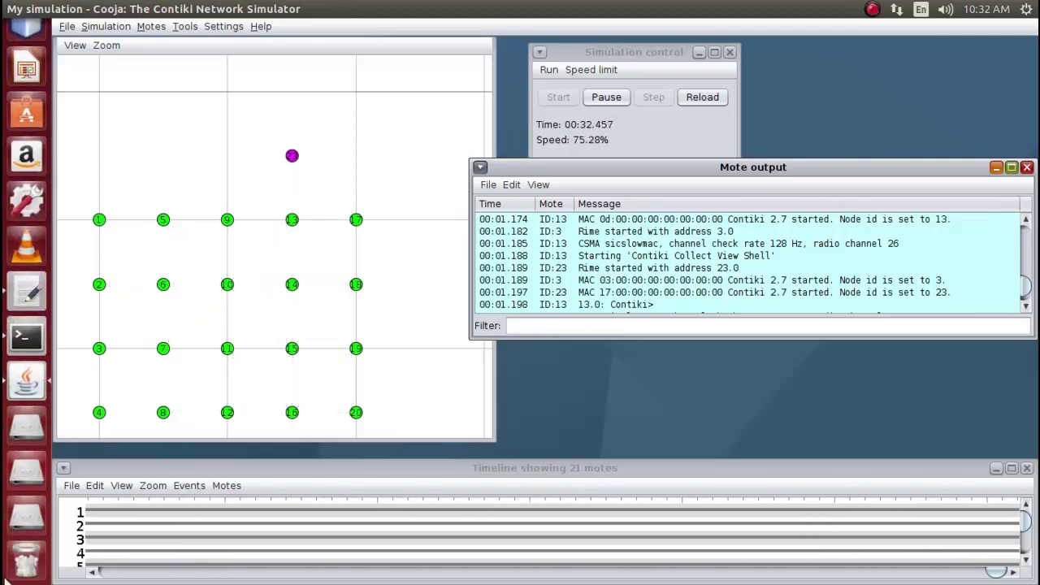
pyautogui.click(27, 292)
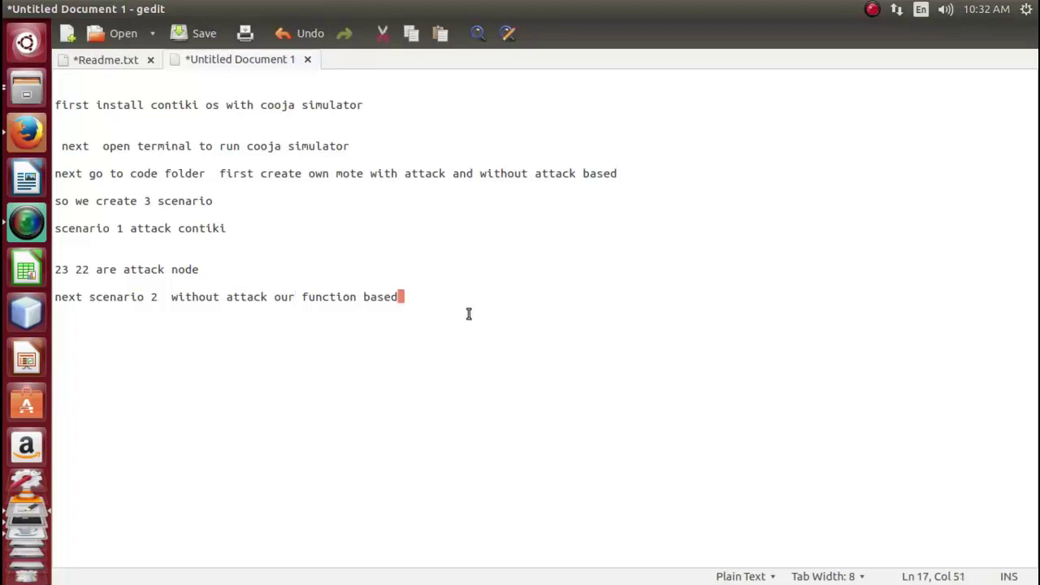
pyautogui.write('23 as si')
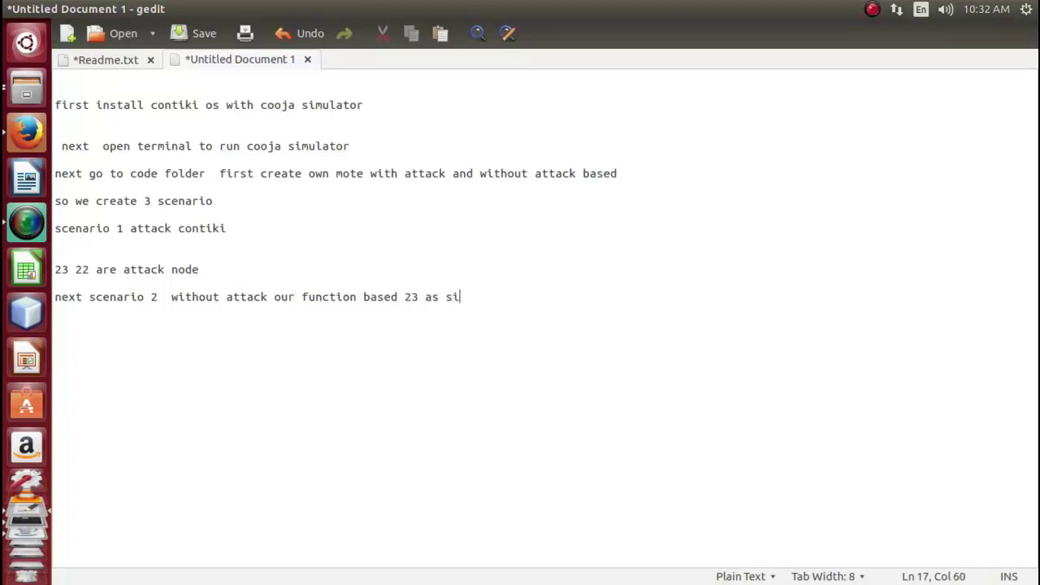
pyautogui.write('nk node')
pyautogui.hotkey('shift', 'Home')
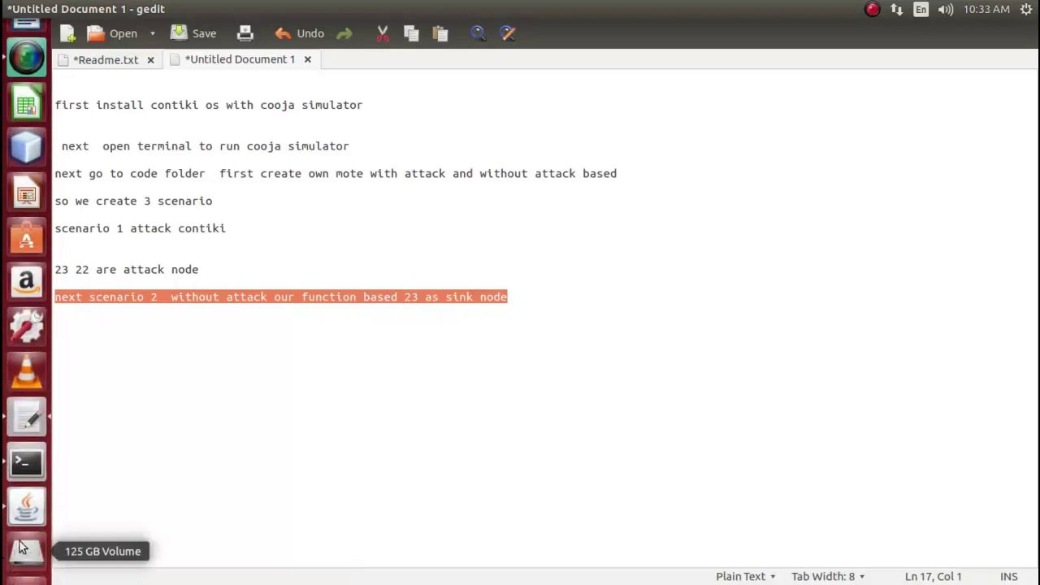
# Switch to Cooja and examine the scenario 2 mote output, reviewing the startup messages of the motes
pyautogui.click(27, 517)
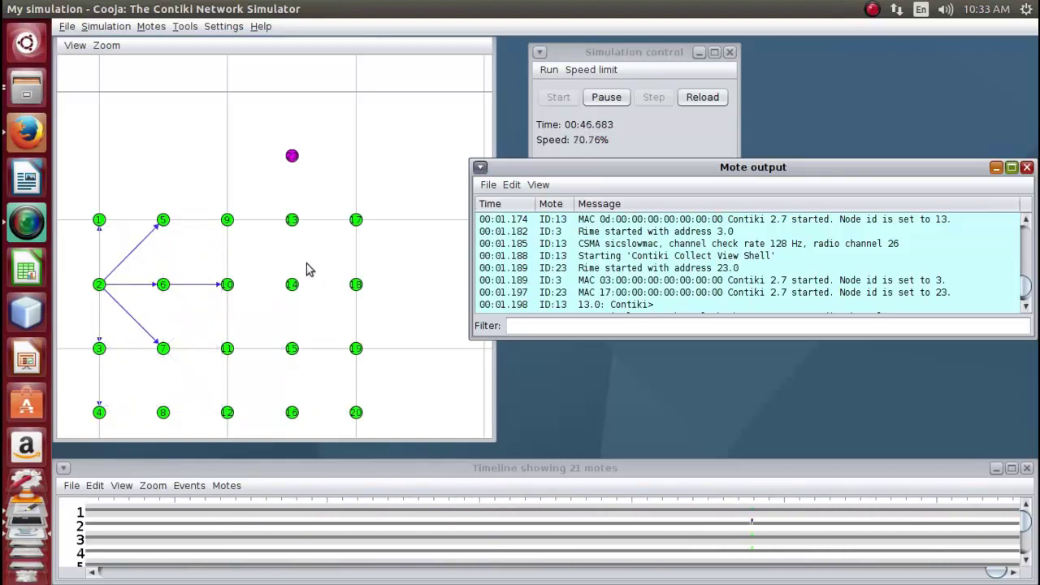
pyautogui.click(558, 277)
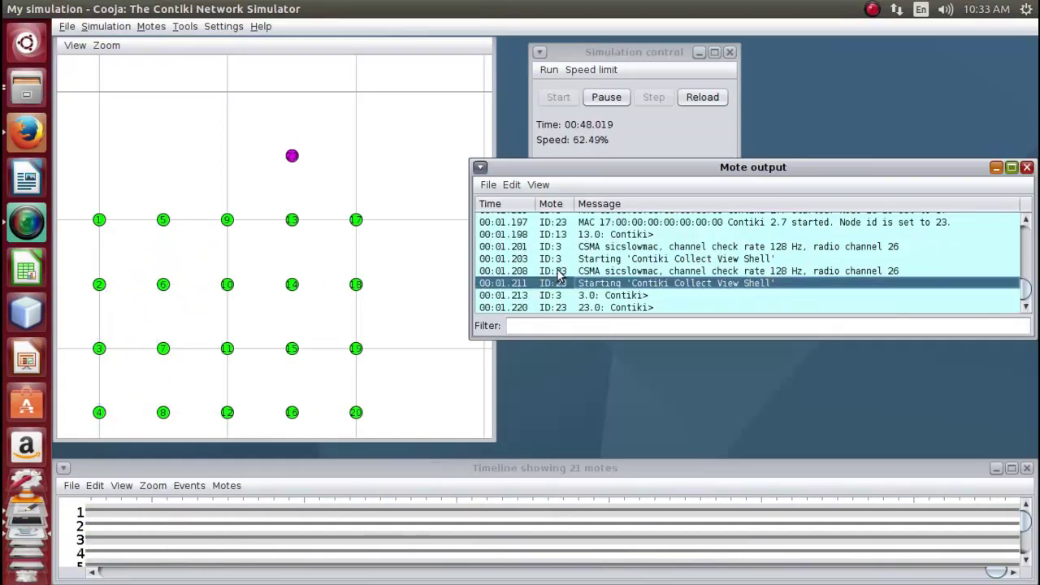
pyautogui.scroll(3, 559, 277)
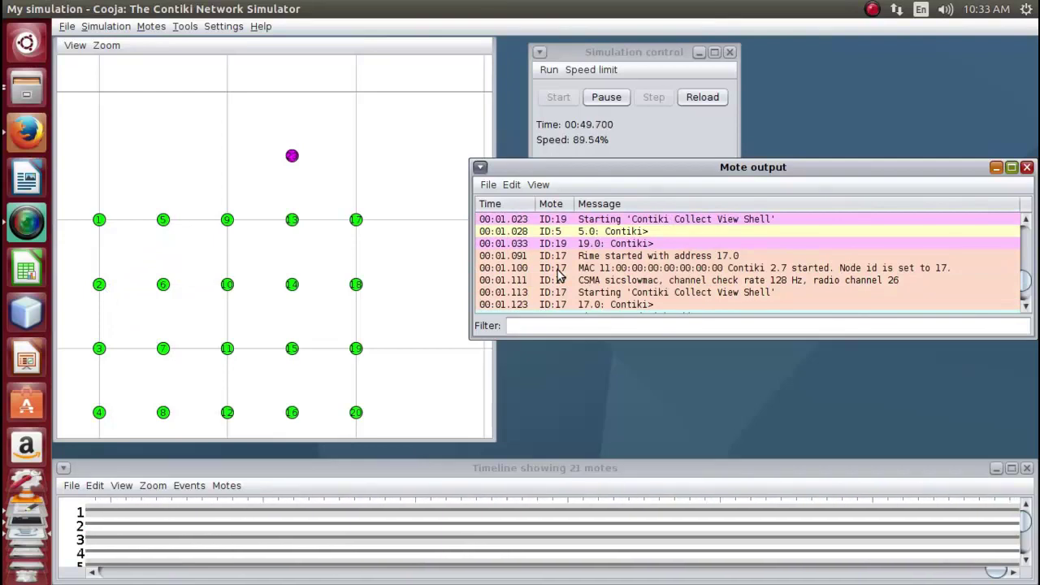
pyautogui.scroll(10, 558, 277)
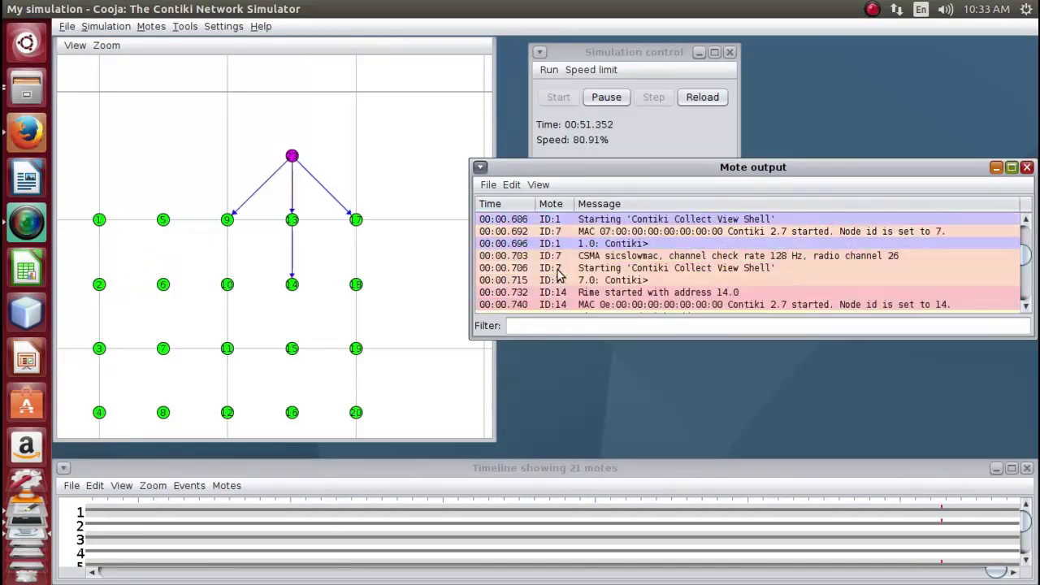
pyautogui.scroll(3, 559, 277)
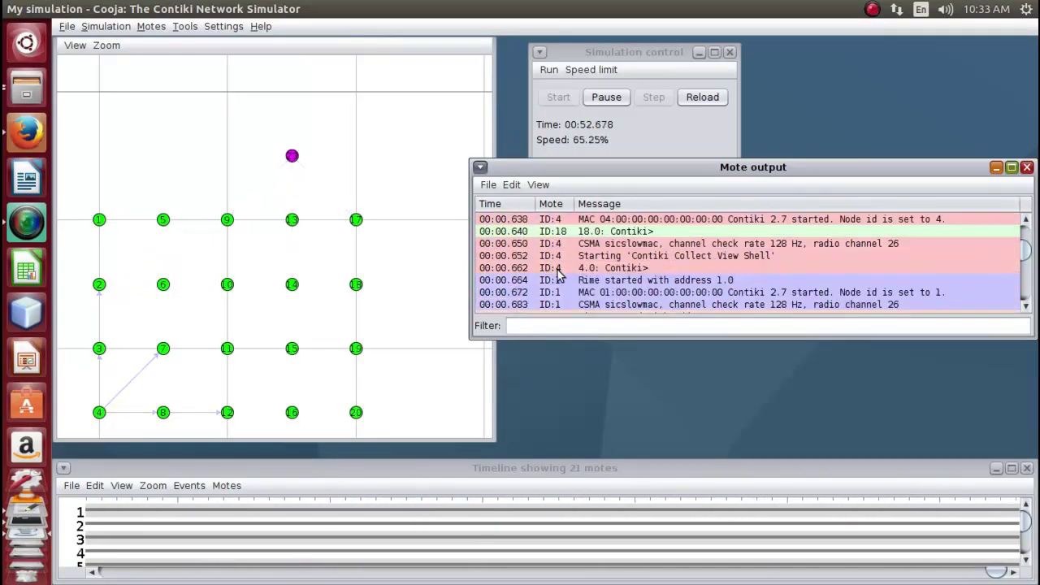
pyautogui.scroll(-3, 559, 277)
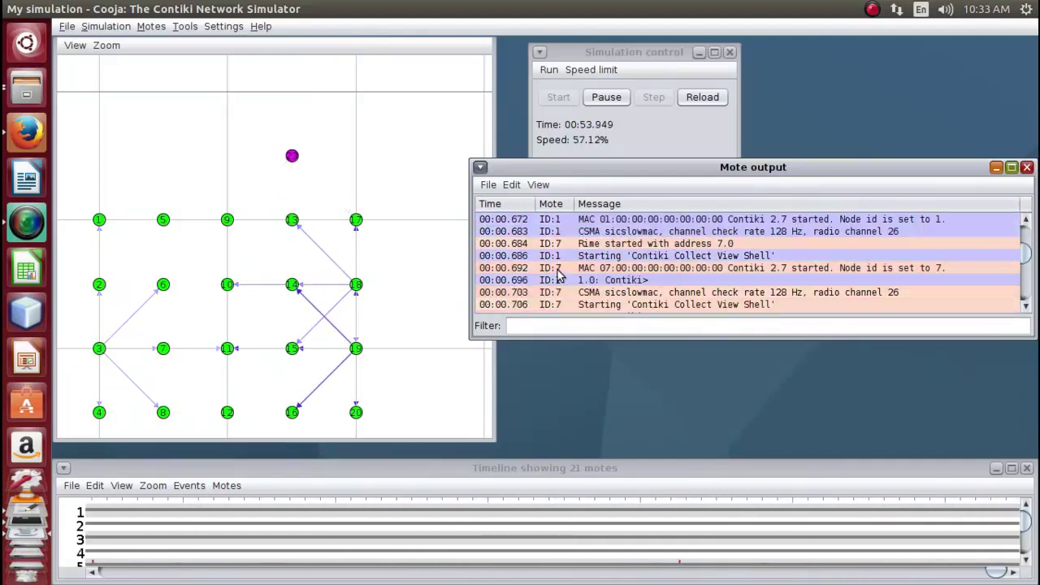
pyautogui.scroll(-10, 559, 277)
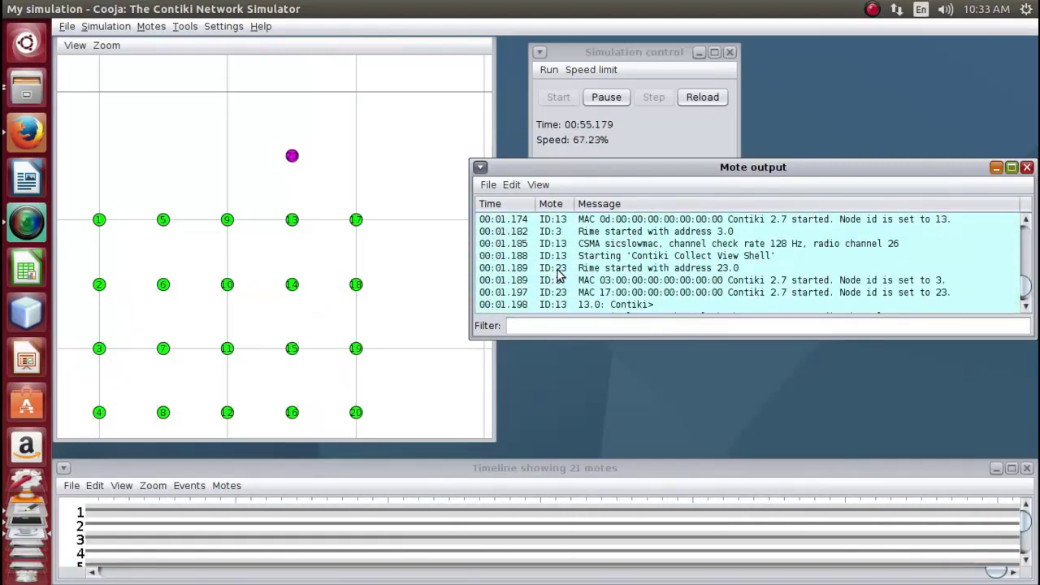
pyautogui.scroll(-2, 558, 277)
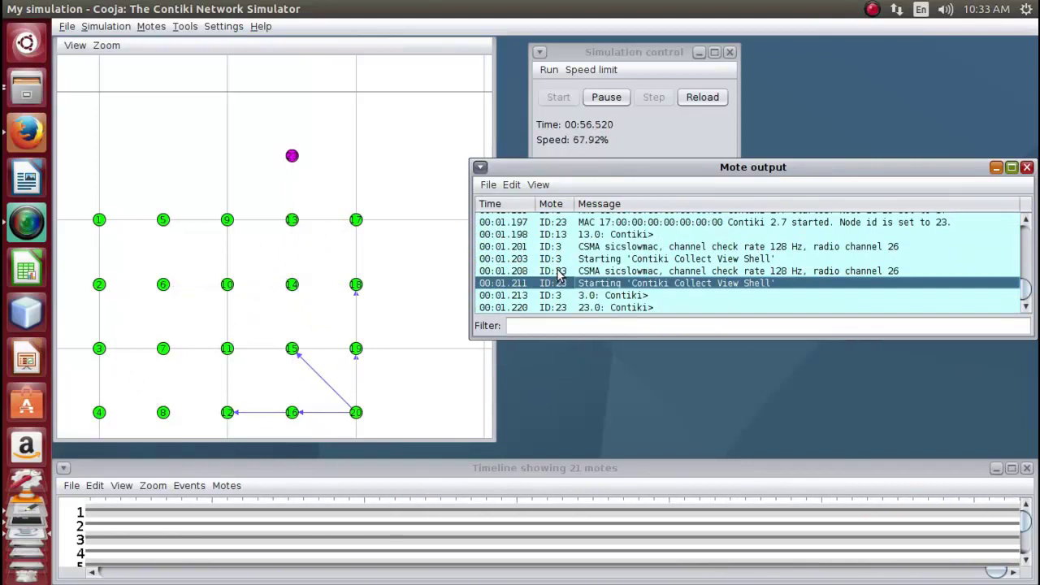
pyautogui.scroll(5, 559, 277)
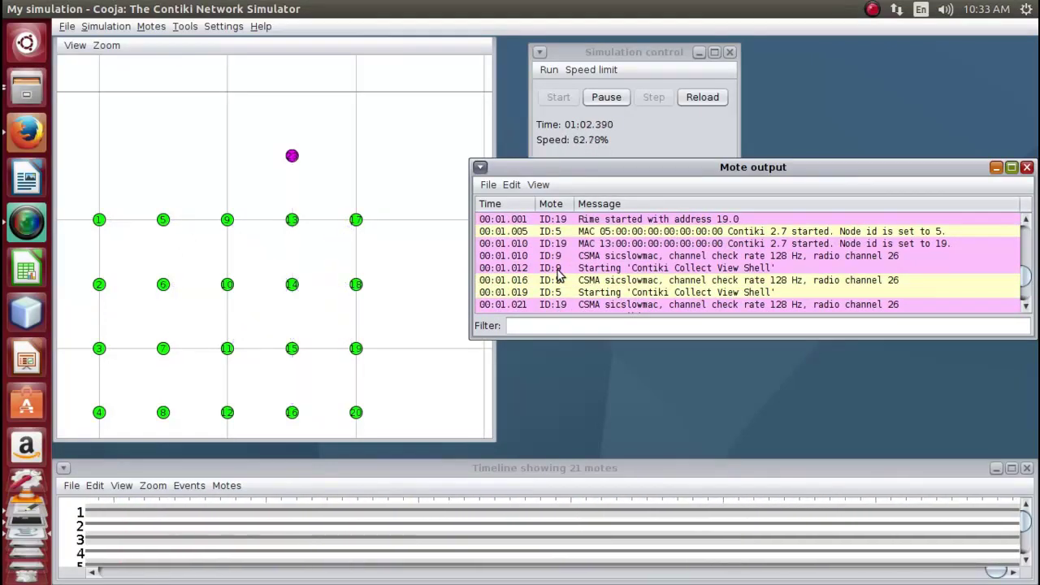
pyautogui.scroll(-2, 559, 277)
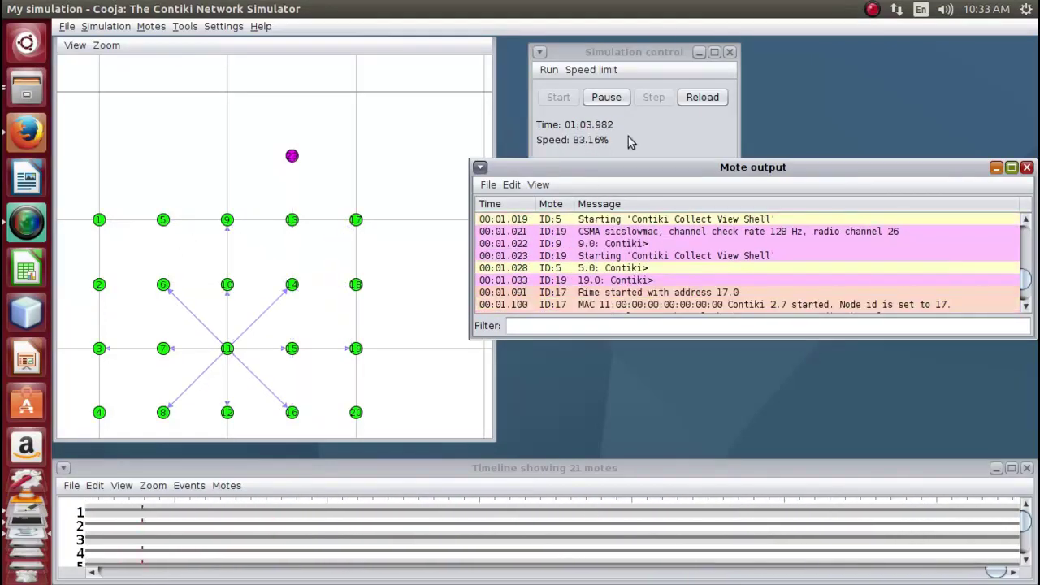
# Pause the scenario 2 simulation and open the recent simulation scenario3.csc, removing the active simulation
pyautogui.click(606, 98)
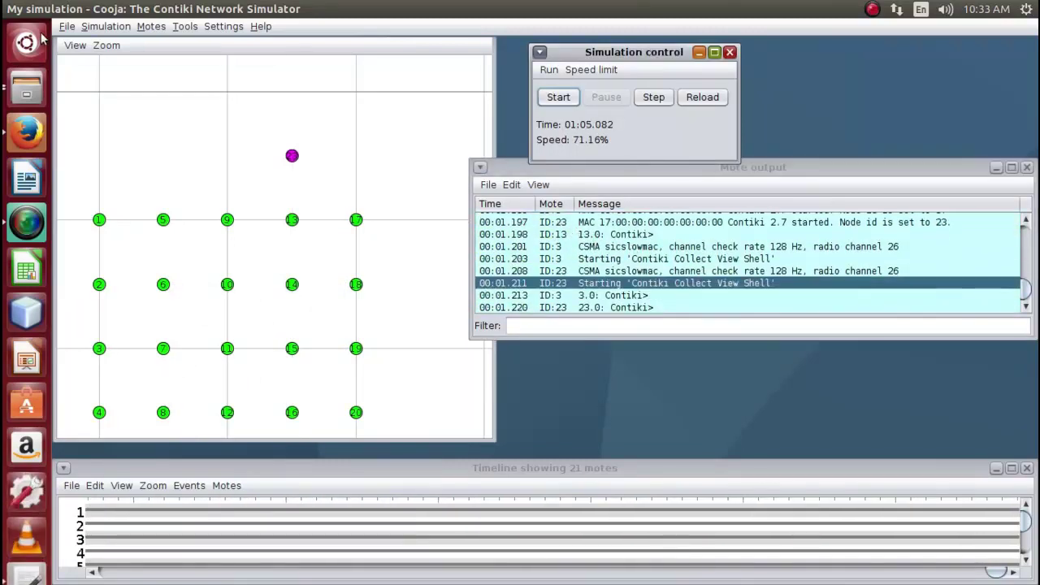
pyautogui.click(67, 26)
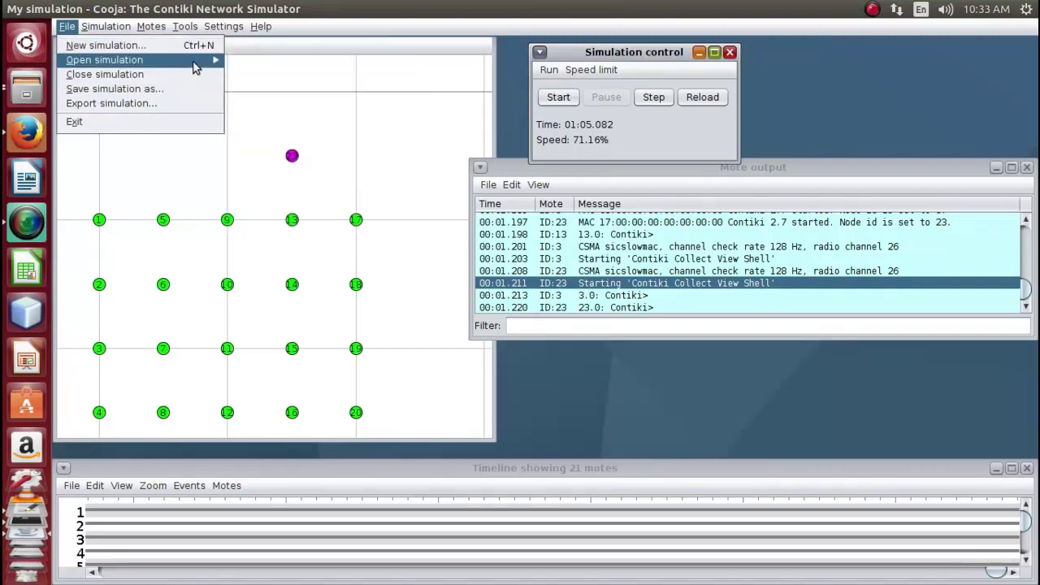
pyautogui.moveTo(197, 65)
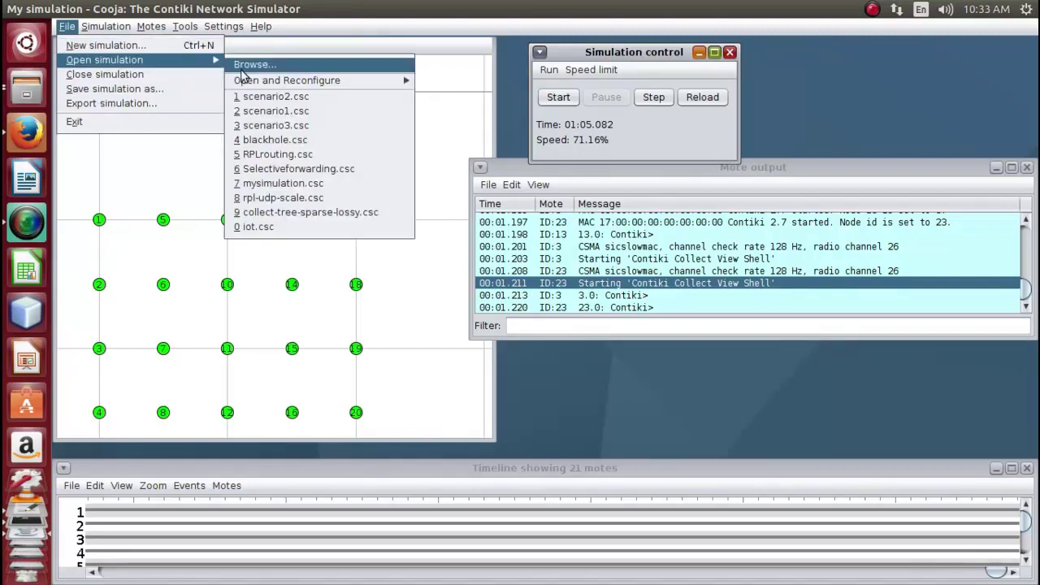
pyautogui.click(278, 131)
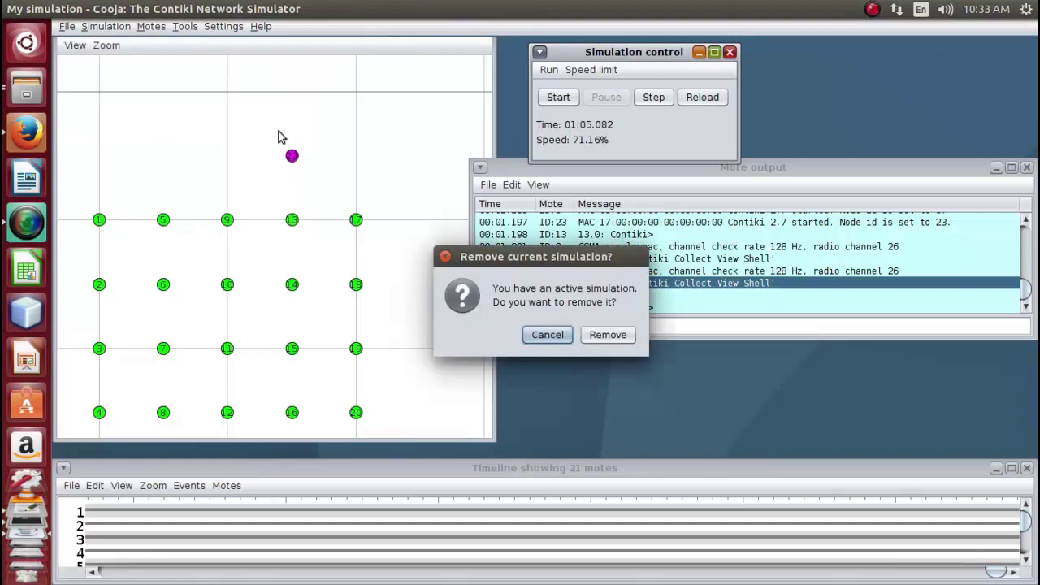
pyautogui.click(603, 334)
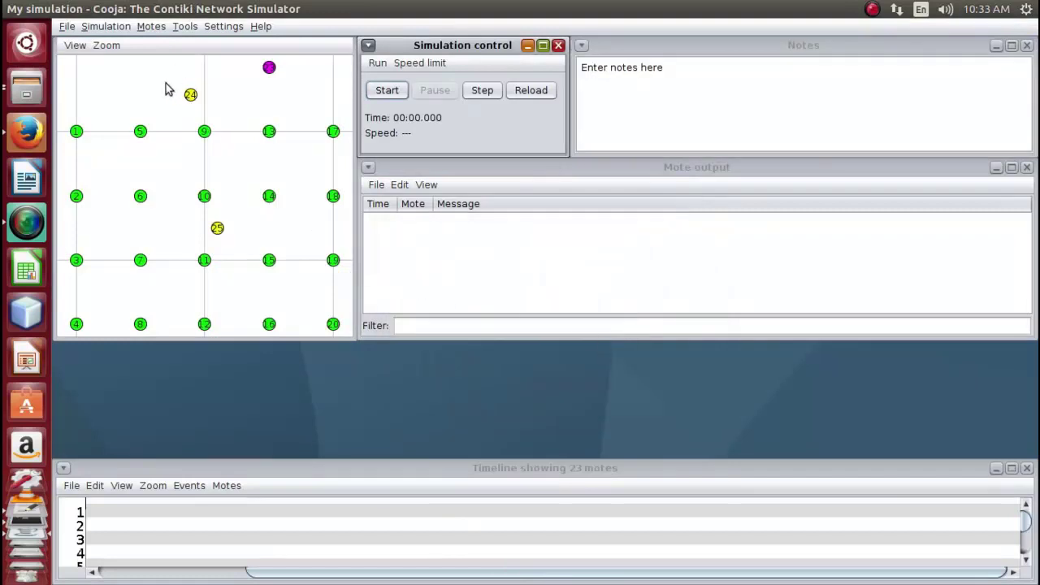
# Switch to the gedit notes and add the line "next scenario 3 as attacked with our object function" below the scenario 2 line
pyautogui.moveTo(18, 284)
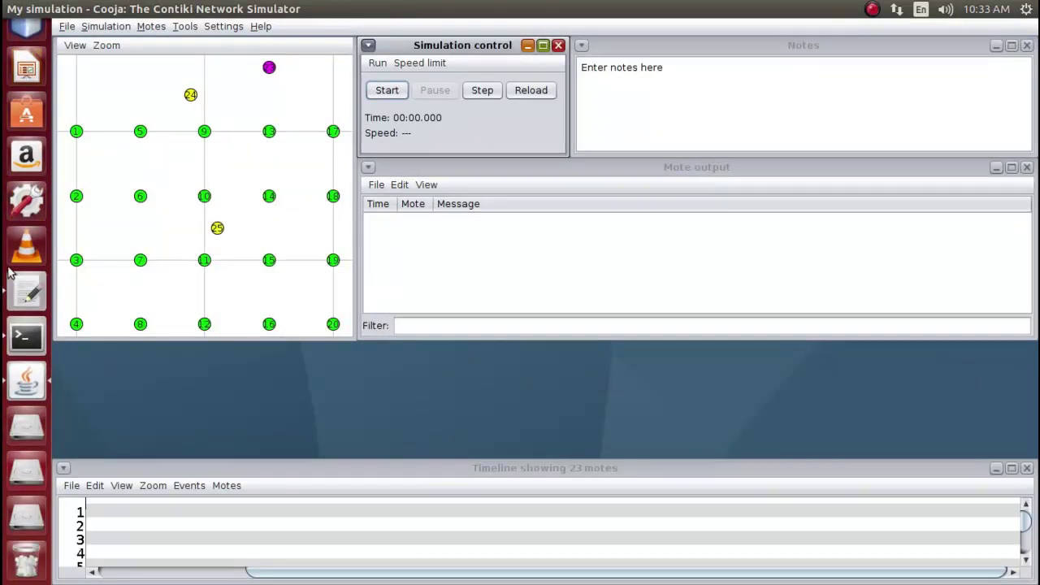
pyautogui.click(18, 284)
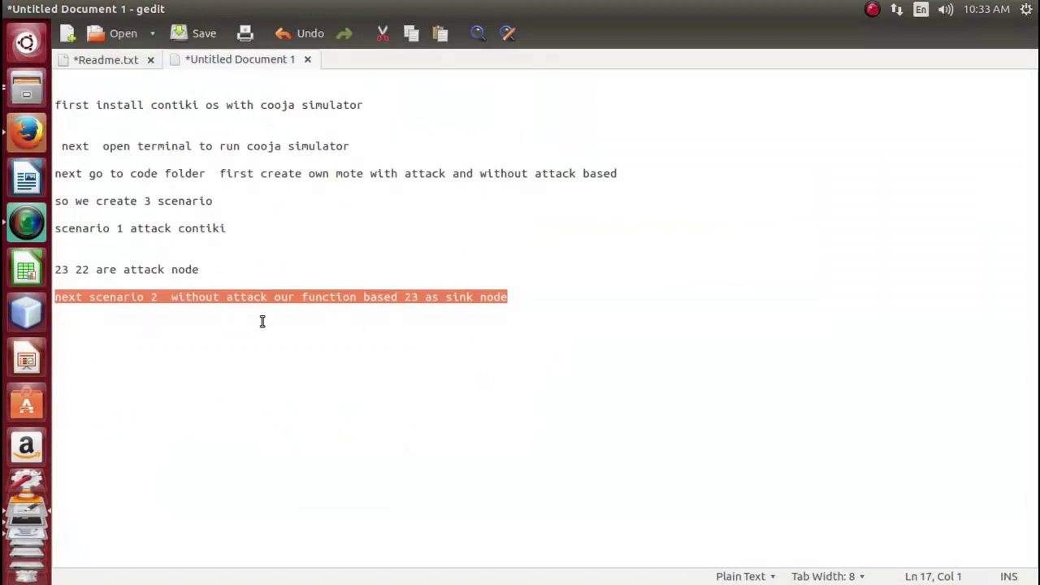
pyautogui.press('End')
pyautogui.press('Return')
pyautogui.press('Return')
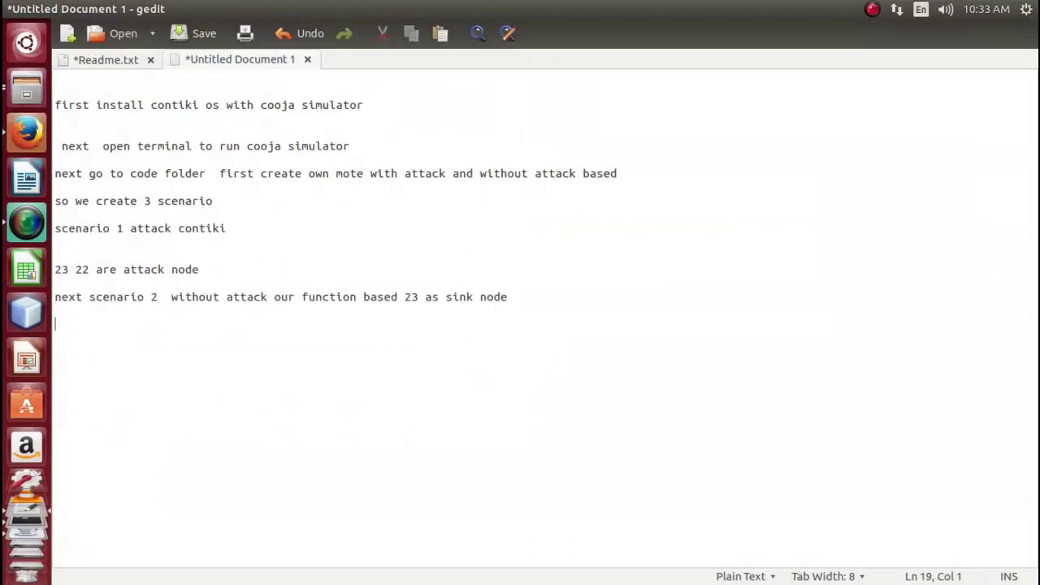
pyautogui.write('next scenario')
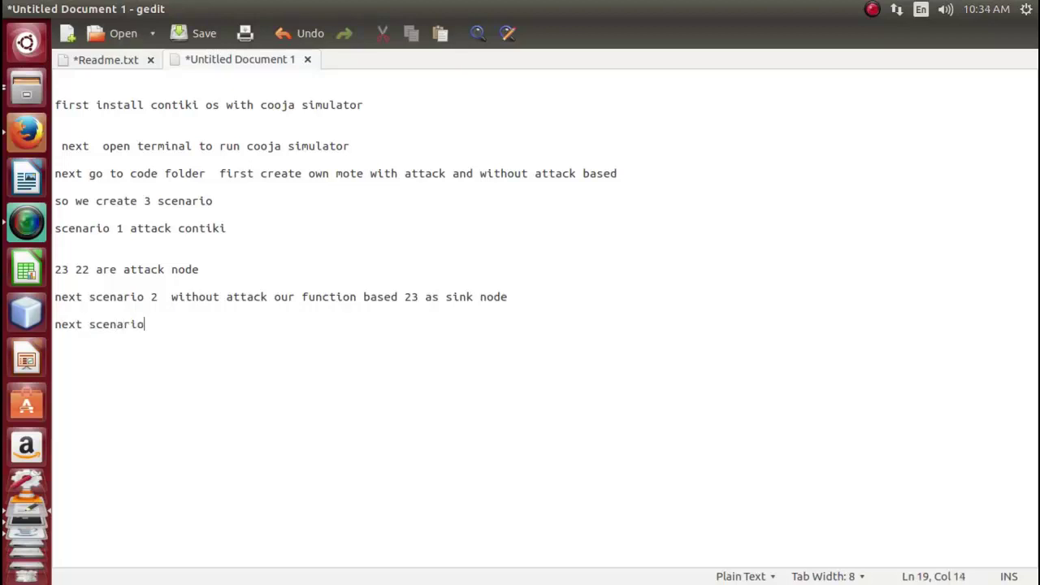
pyautogui.write(' 3 as attacked with our')
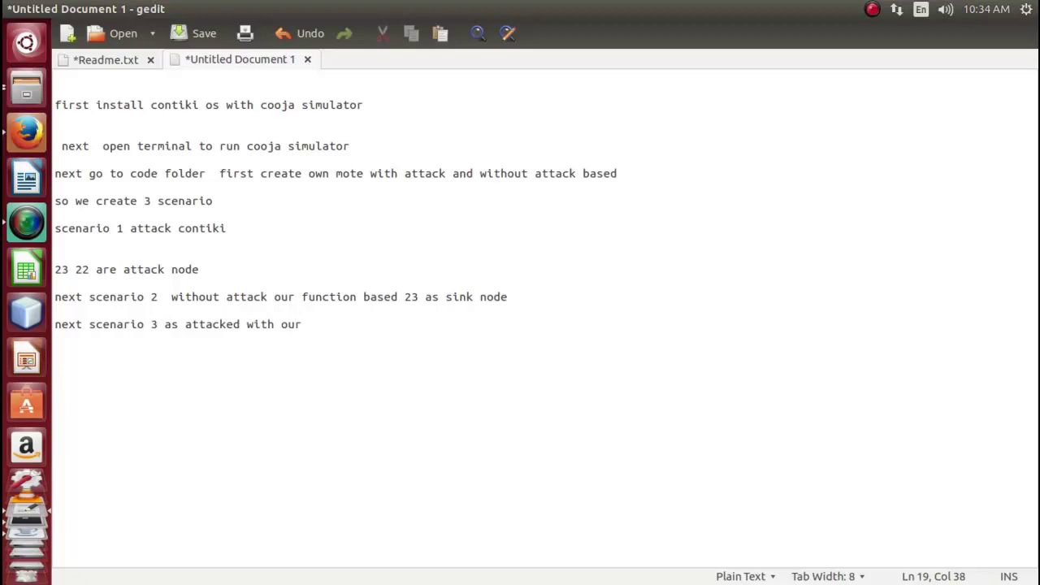
pyautogui.write('ject function')
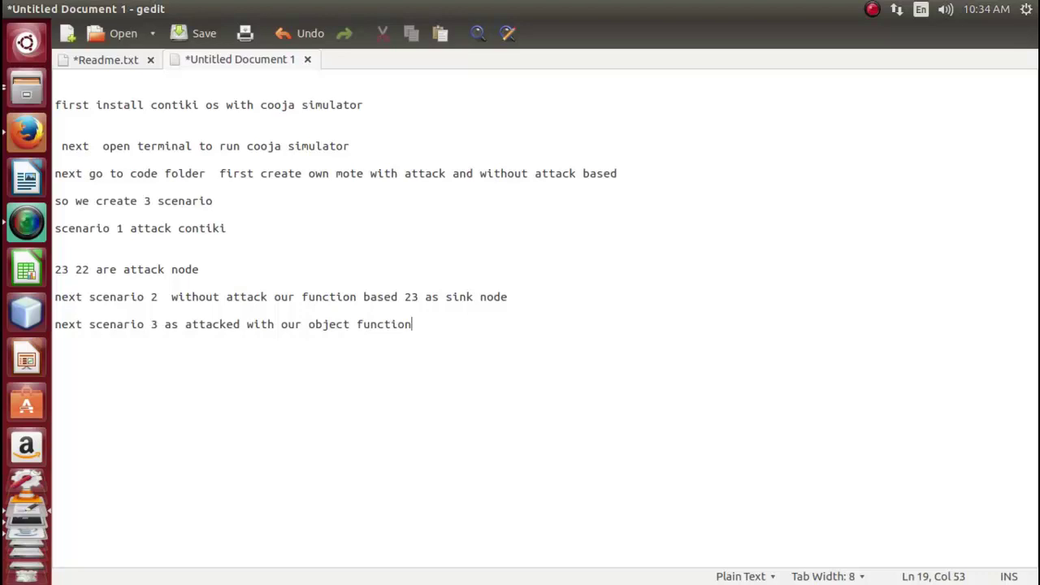
pyautogui.hotkey('shift', 'Home')
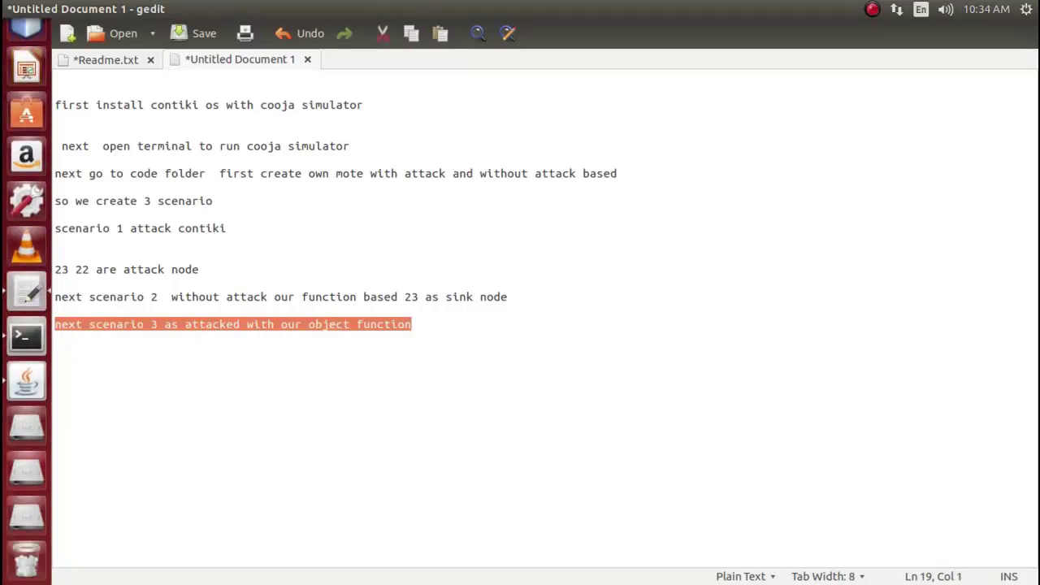
# Check the yellow motes in Cooja's network view, and append "24 and 25 attacker(false node)" to the scenario 3 line in the gedit notes
pyautogui.click(33, 402)
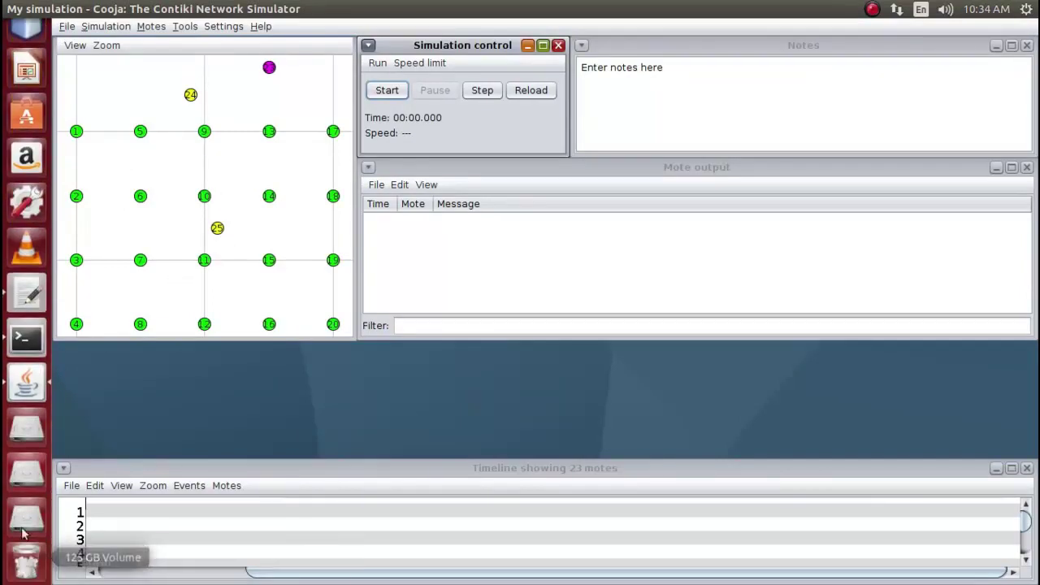
pyautogui.click(28, 294)
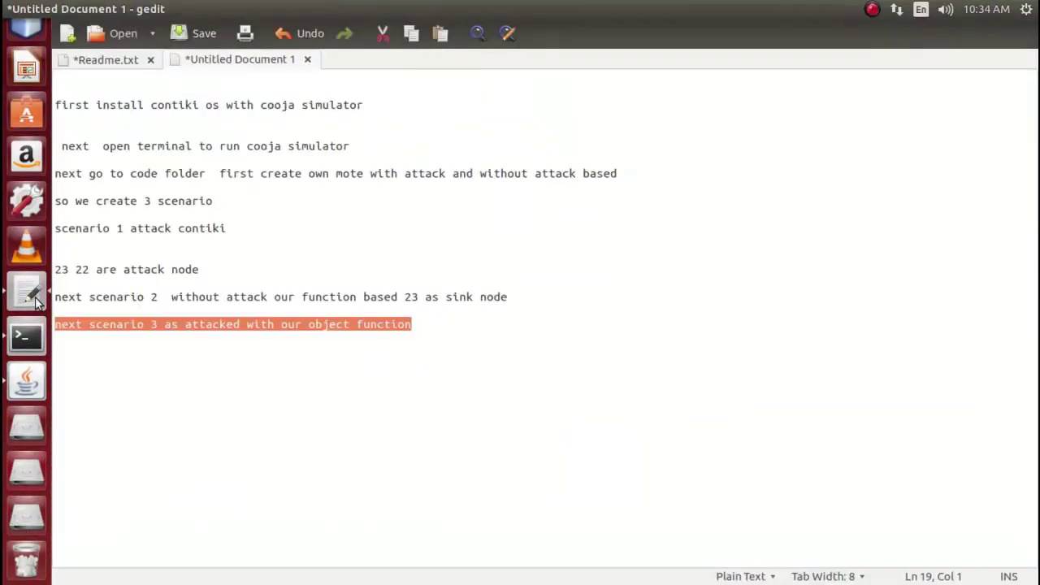
pyautogui.press('End')
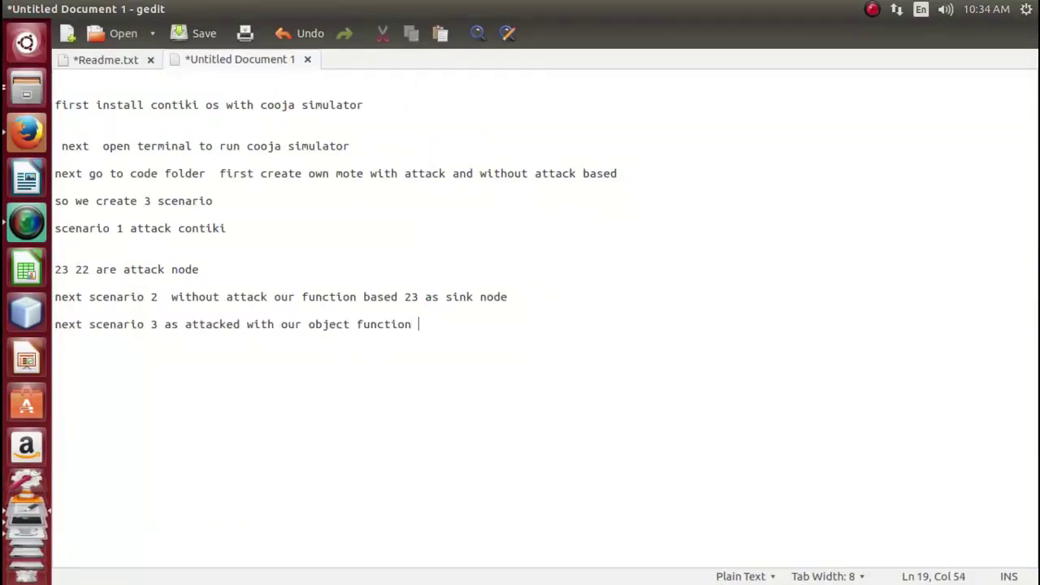
pyautogui.write('24 and 25 attacker')
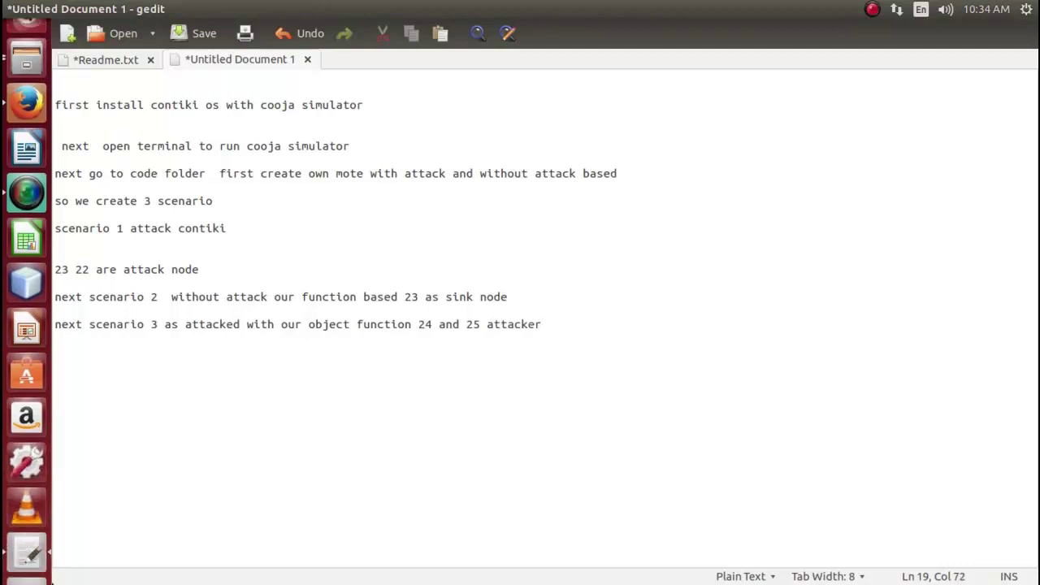
pyautogui.write('()fl')
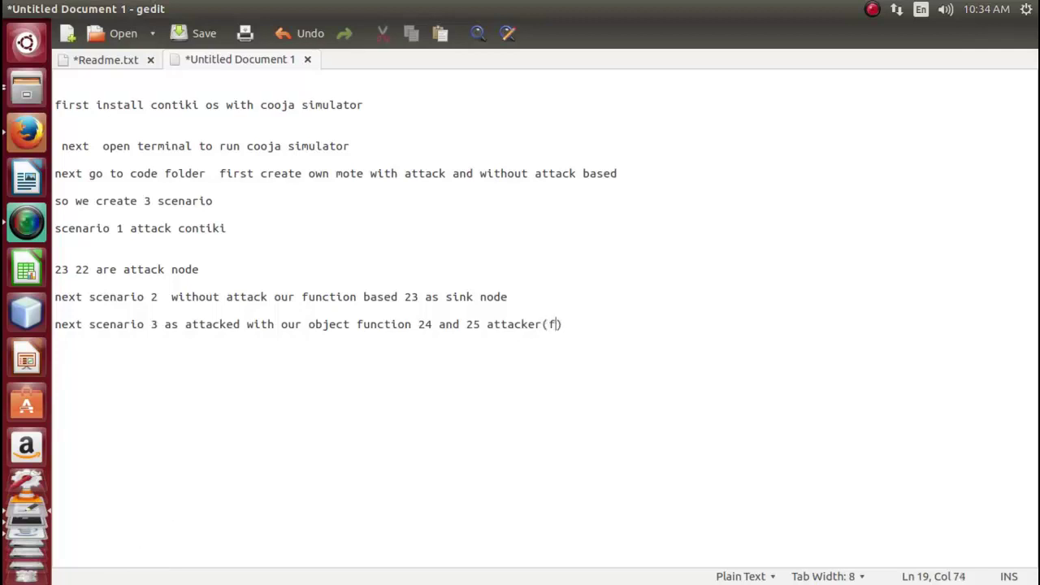
pyautogui.press('BackSpace')
pyautogui.write('alse node')
# Switch to Cooja and start the scenario 3 simulation
pyautogui.scroll(-4, 26, 467)
pyautogui.click(26, 421)
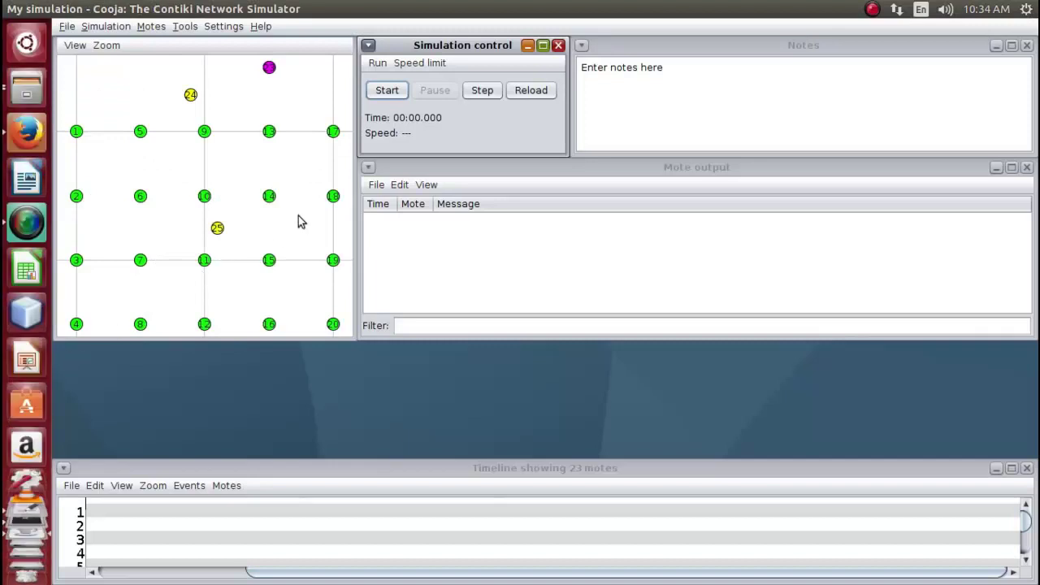
pyautogui.click(374, 89)
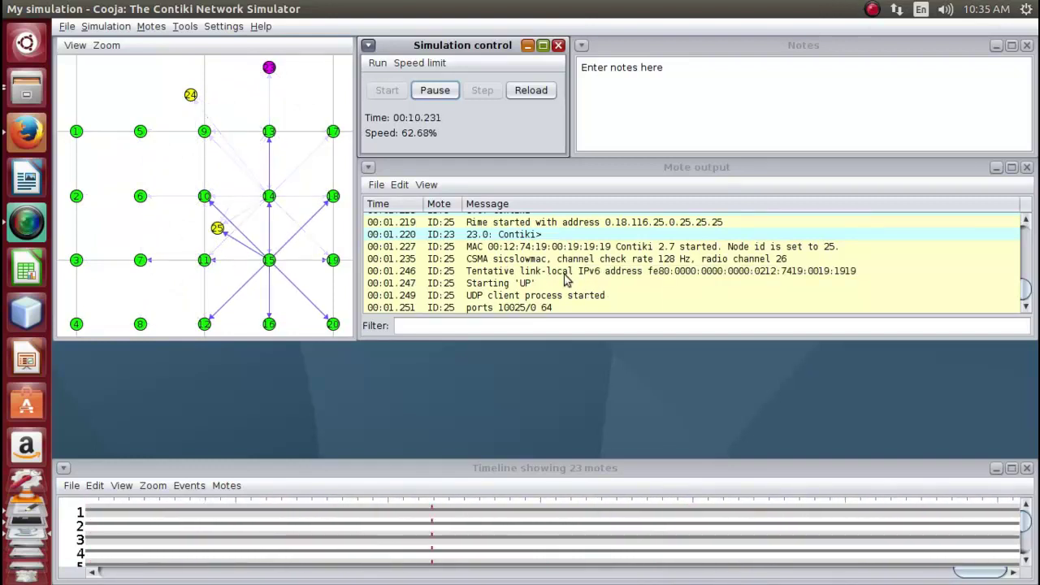
# Examine the startup, trust value and X/Y buffer messages of attacker motes 24 and 25 in the mote output
pyautogui.scroll(2, 569, 272)
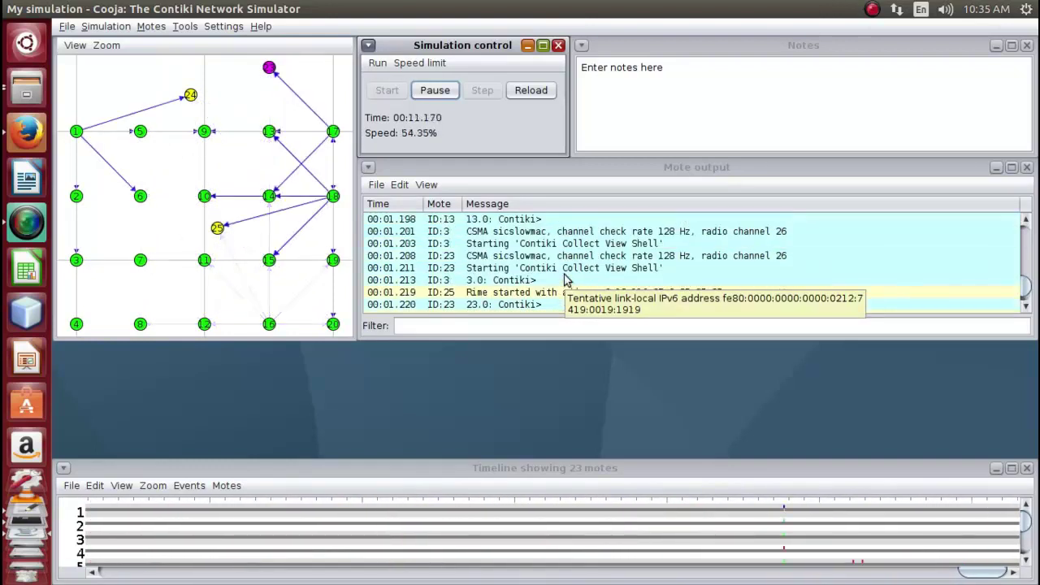
pyautogui.scroll(3, 566, 279)
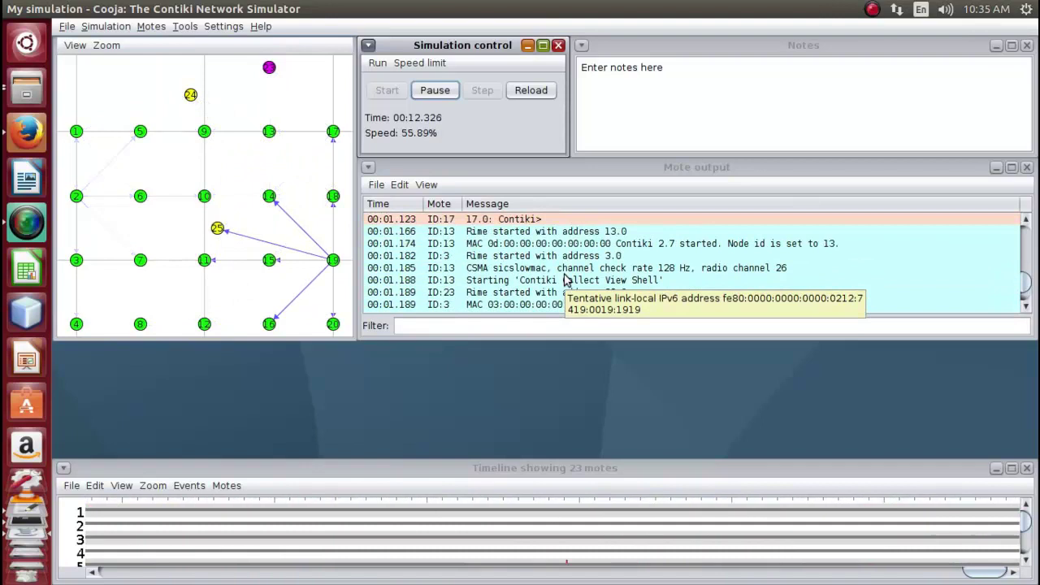
pyautogui.scroll(-3, 566, 279)
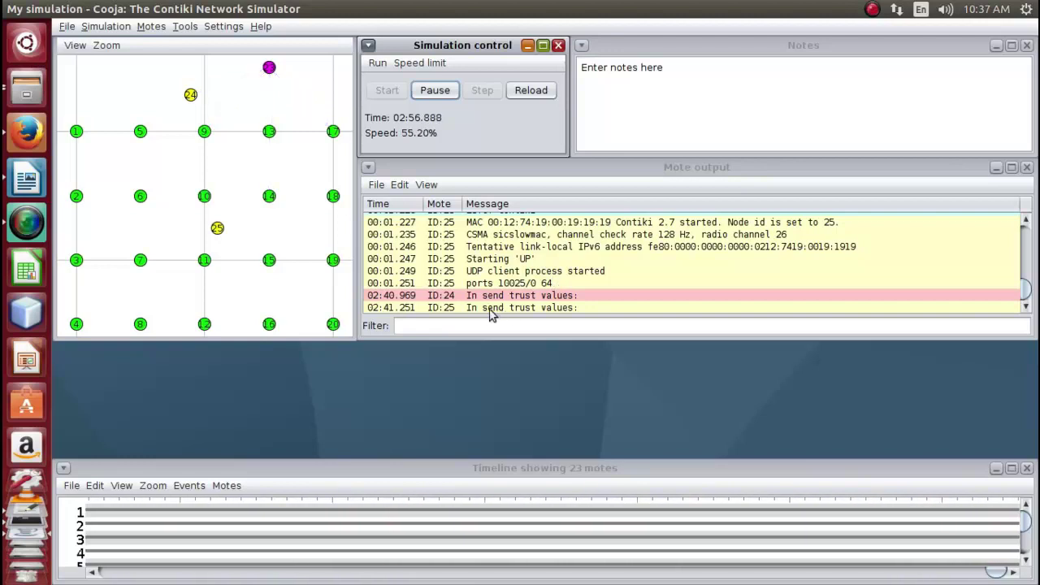
pyautogui.click(433, 308)
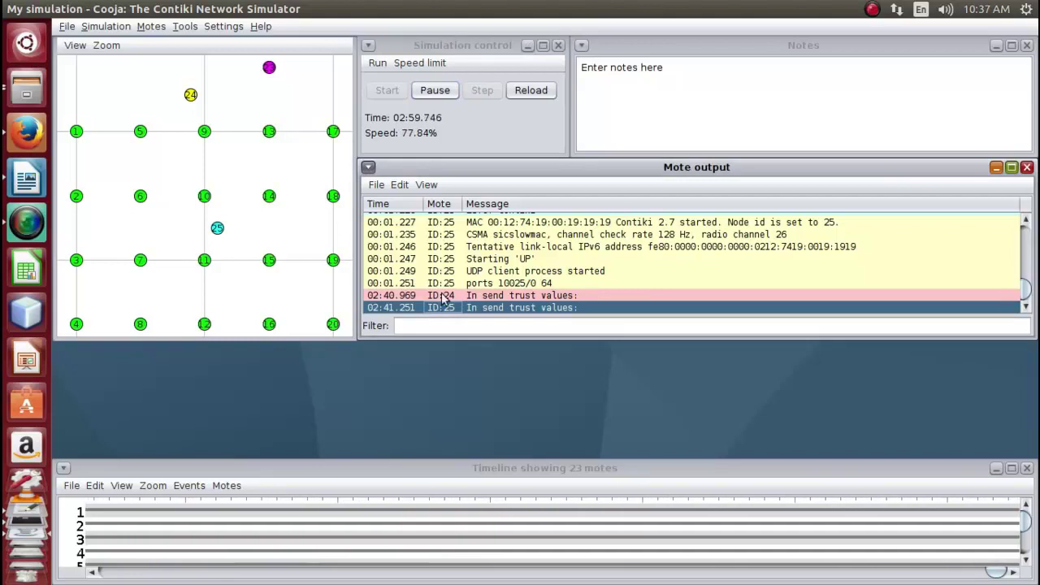
pyautogui.click(446, 296)
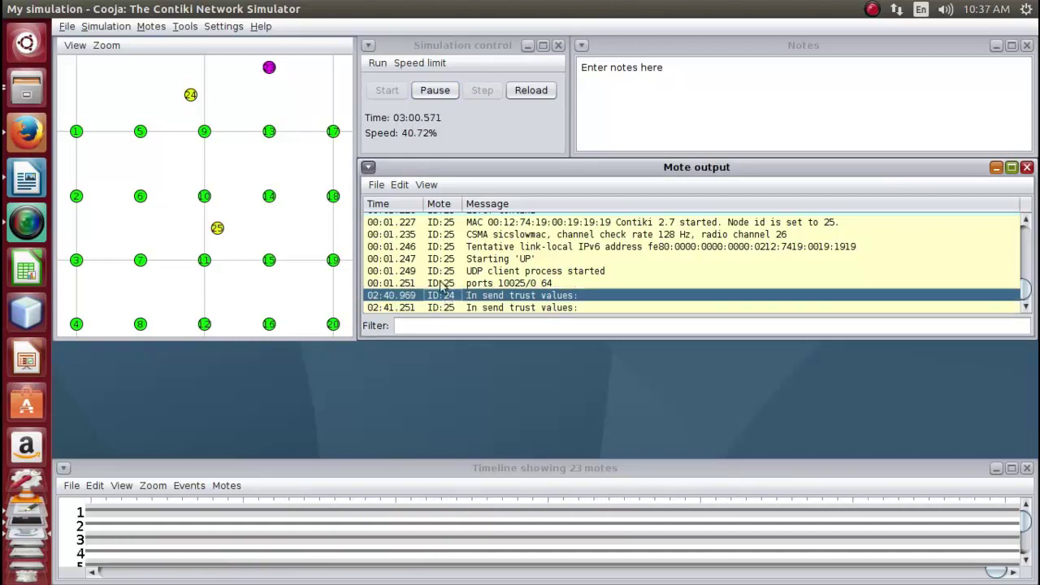
pyautogui.click(450, 308)
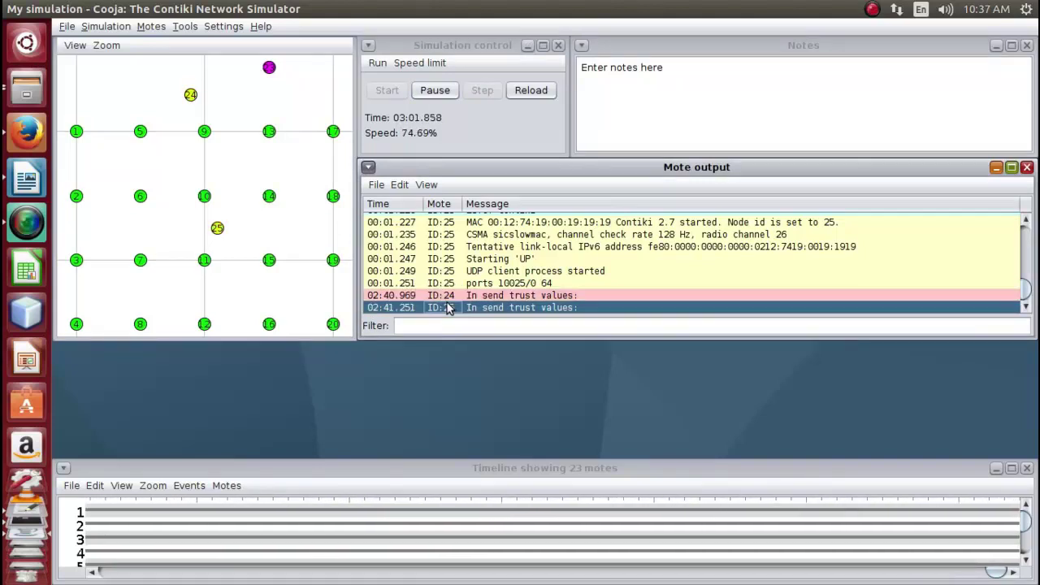
pyautogui.click(445, 298)
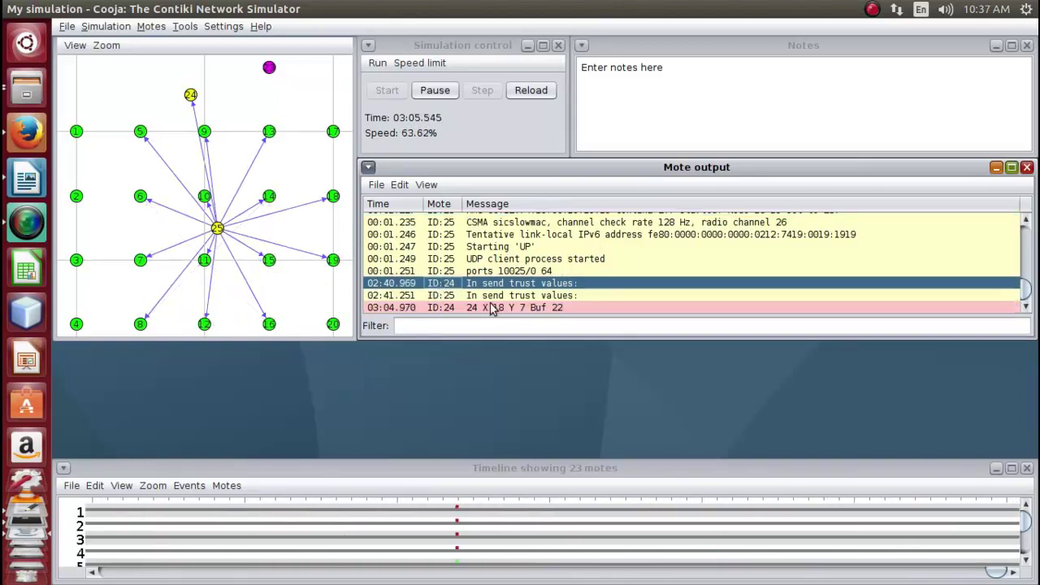
pyautogui.click(524, 309)
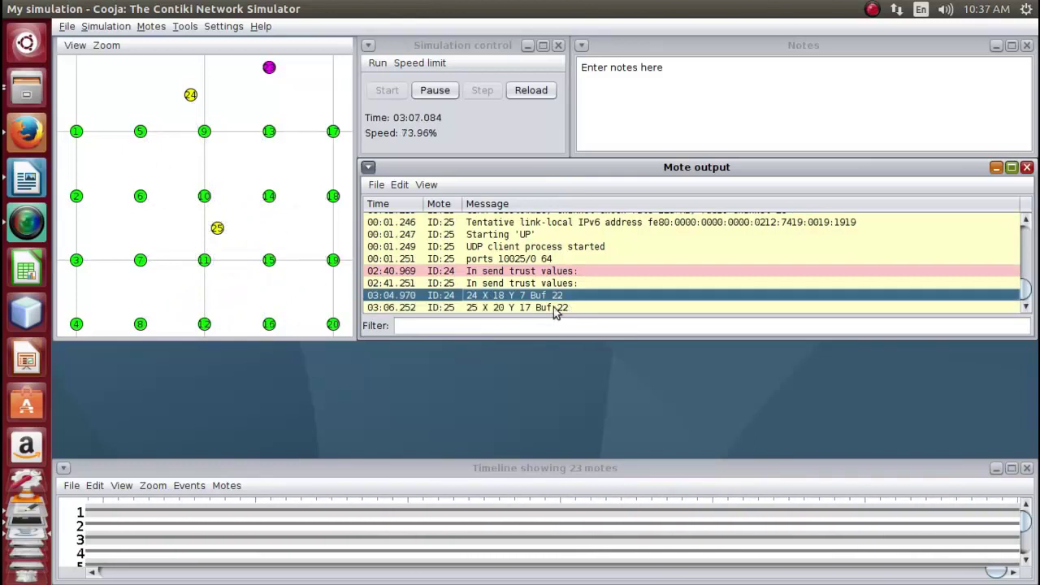
pyautogui.click(565, 308)
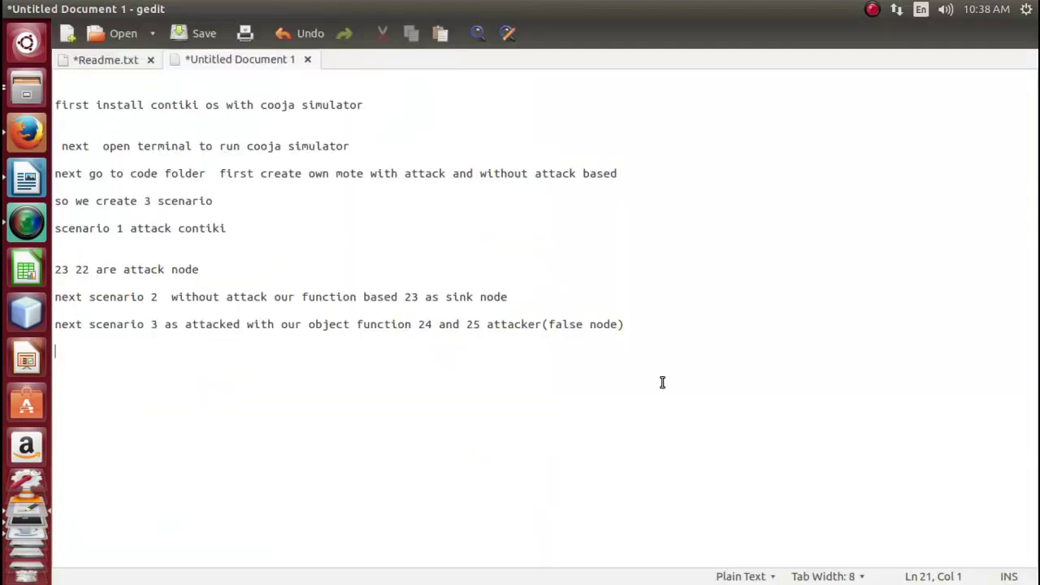
# Switch to the gedit notes and add the line "change route 18 and 20" below the scenario 3 line, separated by blank lines
pyautogui.press('Return')
pyautogui.press('Return')
pyautogui.write('cange')
pyautogui.press('BackSpace')
pyautogui.press('BackSpace')
pyautogui.press('BackSpace')
pyautogui.press('BackSpace')
pyautogui.press('BackSpace')
pyautogui.write('hange route ')
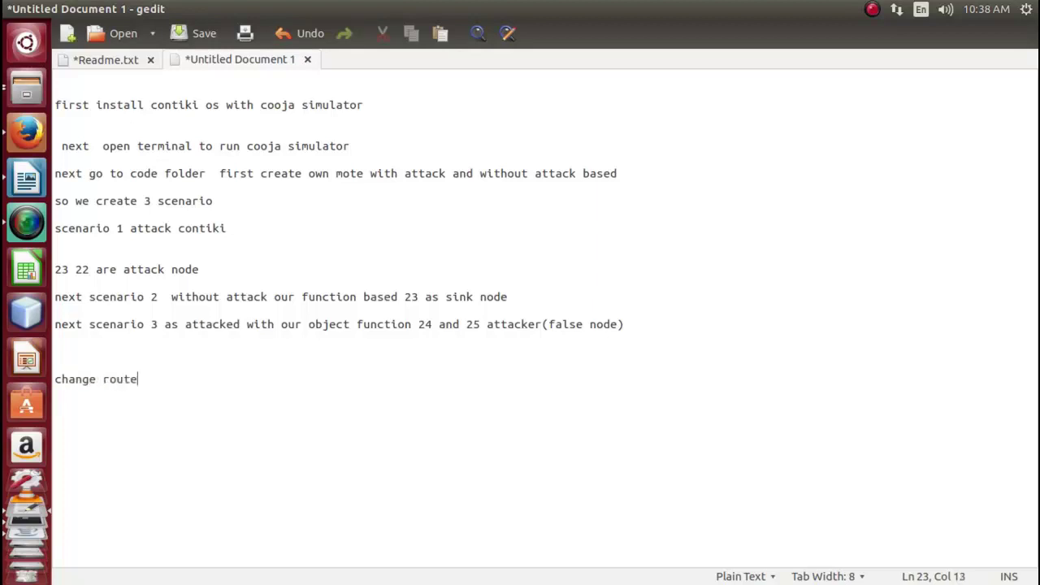
pyautogui.write('18 and 20')
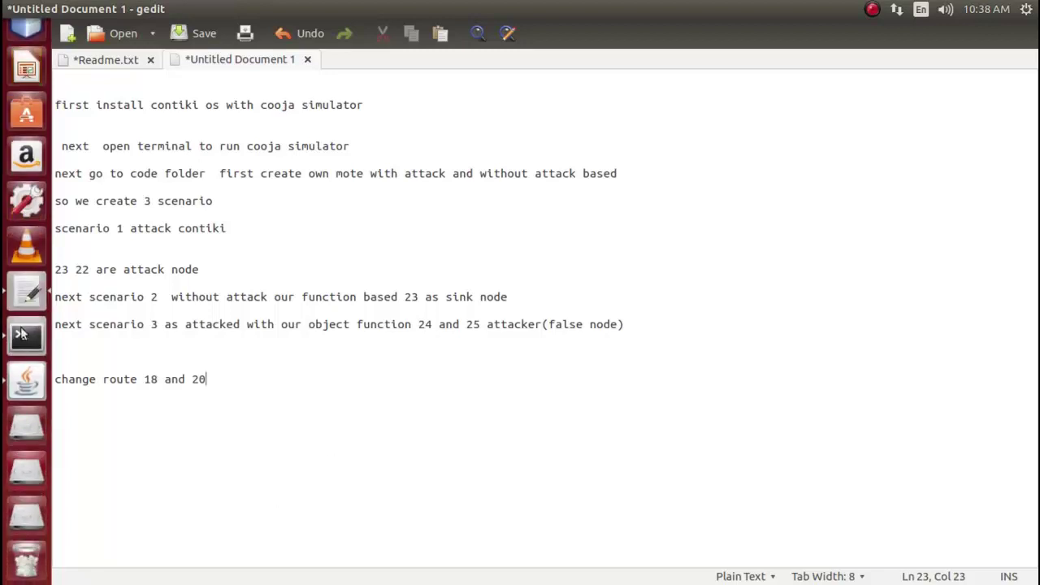
# Switch to Cooja and examine the new parent, P, buffer and Way messages of motes 24 and 25 in the mote output
pyautogui.click(18, 388)
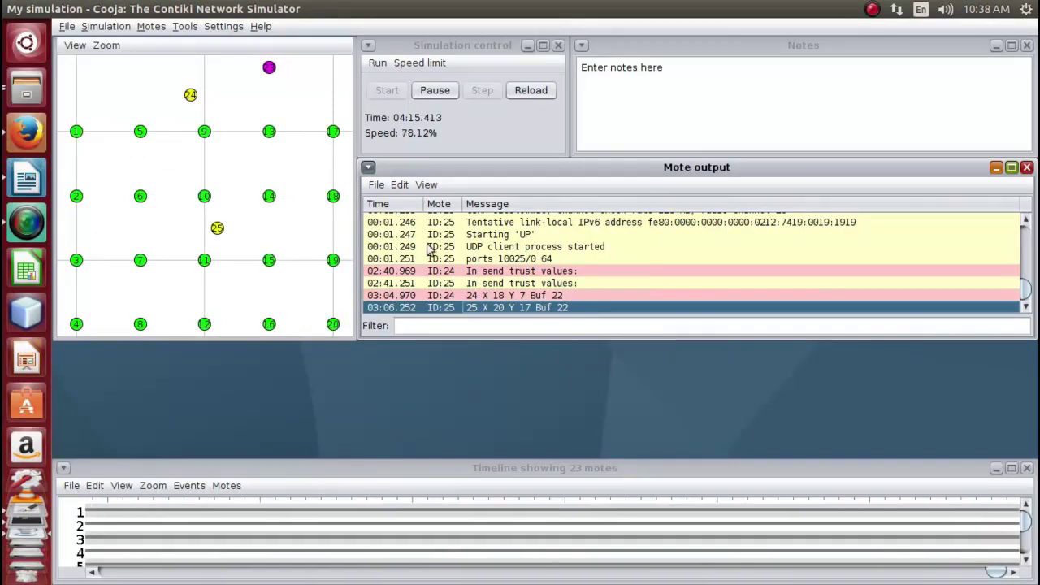
pyautogui.scroll(1, 474, 250)
pyautogui.scroll(-1, 473, 250)
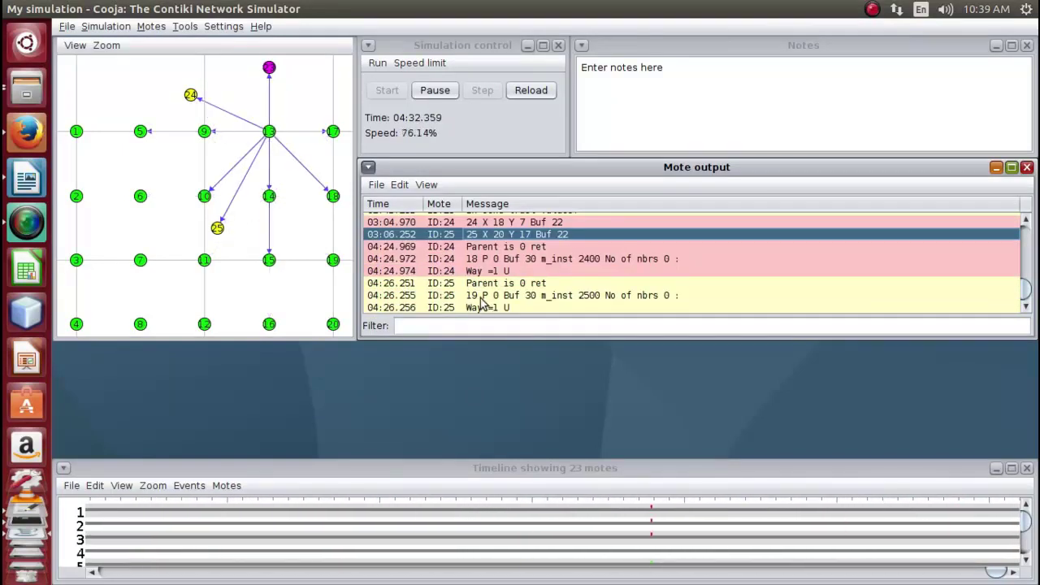
pyautogui.click(483, 296)
pyautogui.click(479, 284)
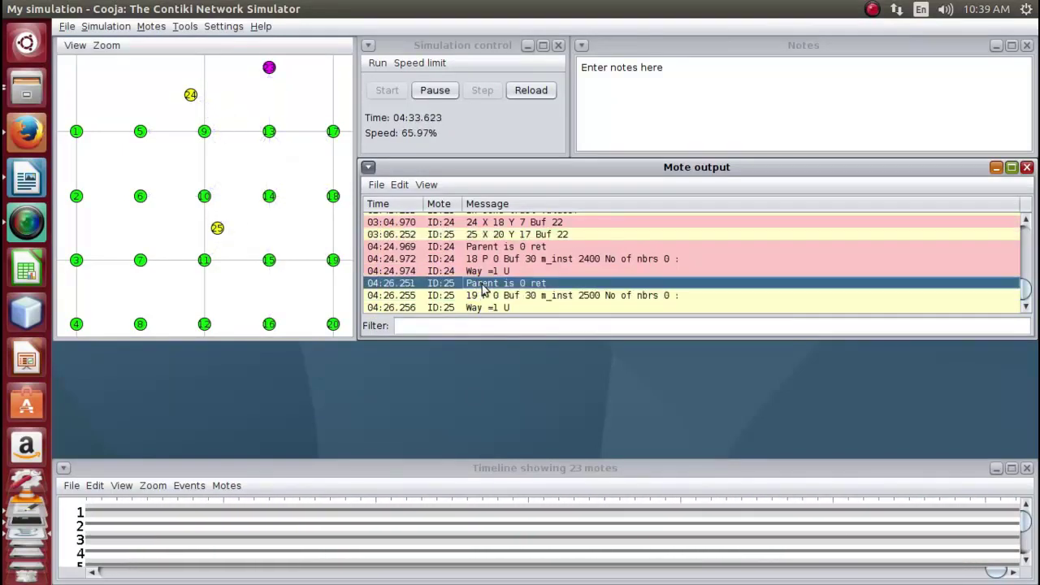
pyautogui.click(479, 246)
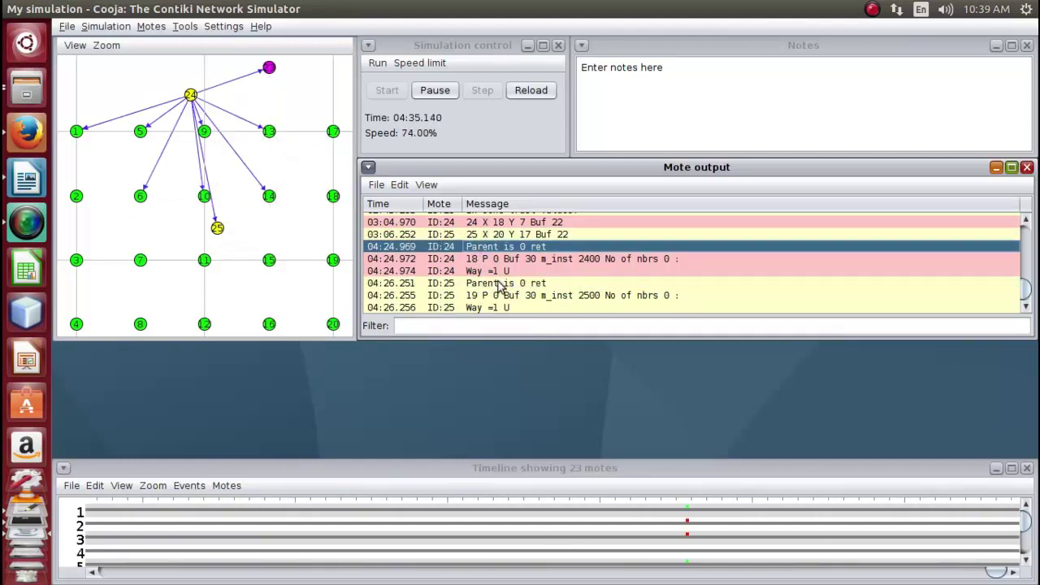
pyautogui.click(499, 283)
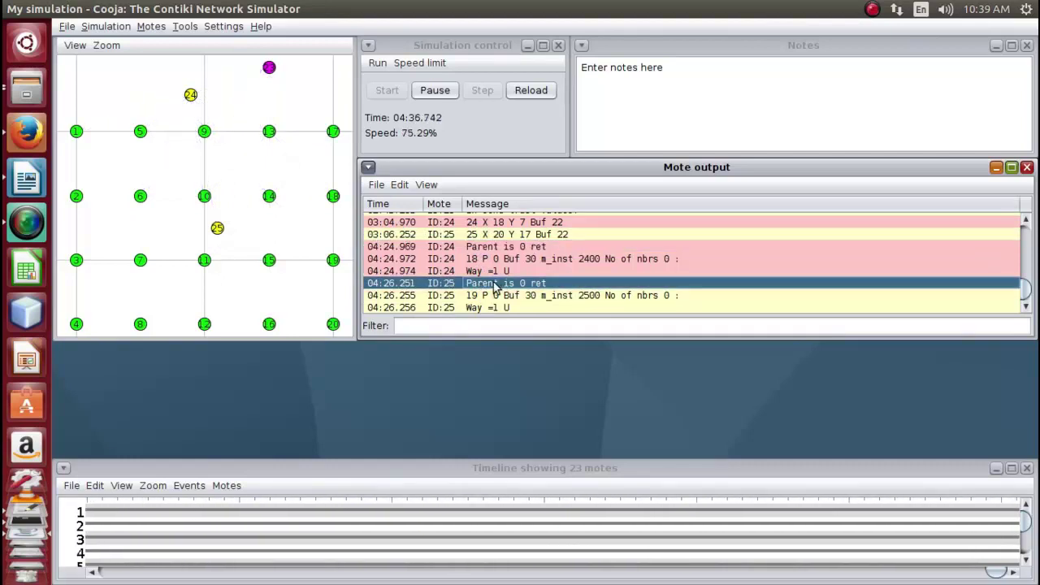
pyautogui.click(468, 297)
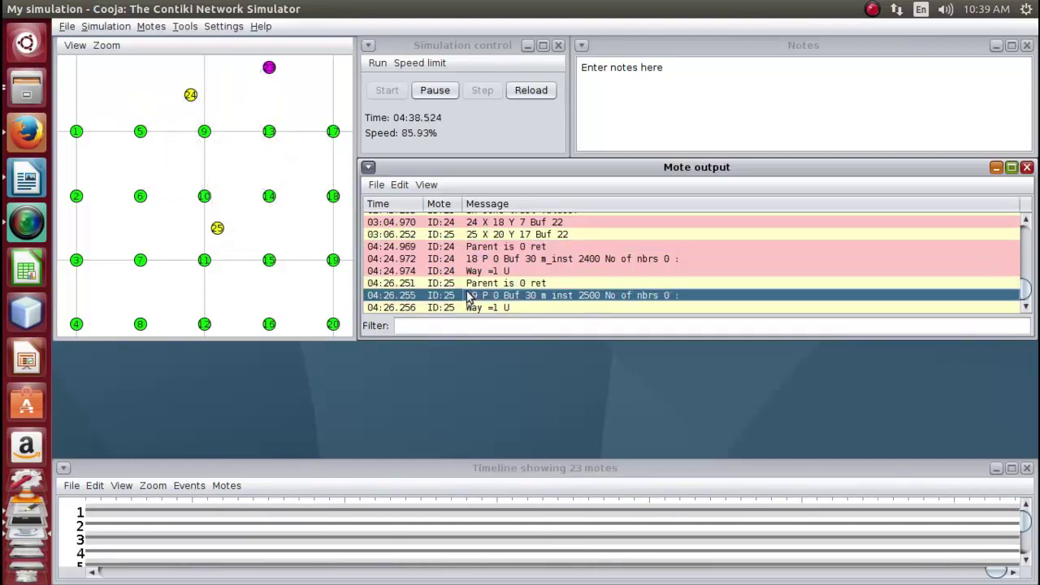
pyautogui.click(455, 258)
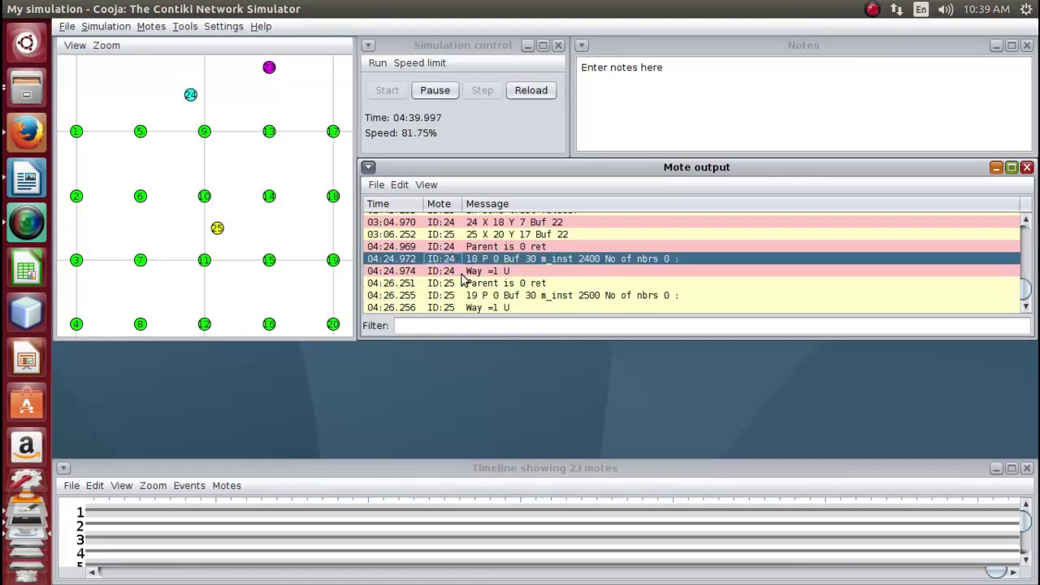
pyautogui.click(463, 297)
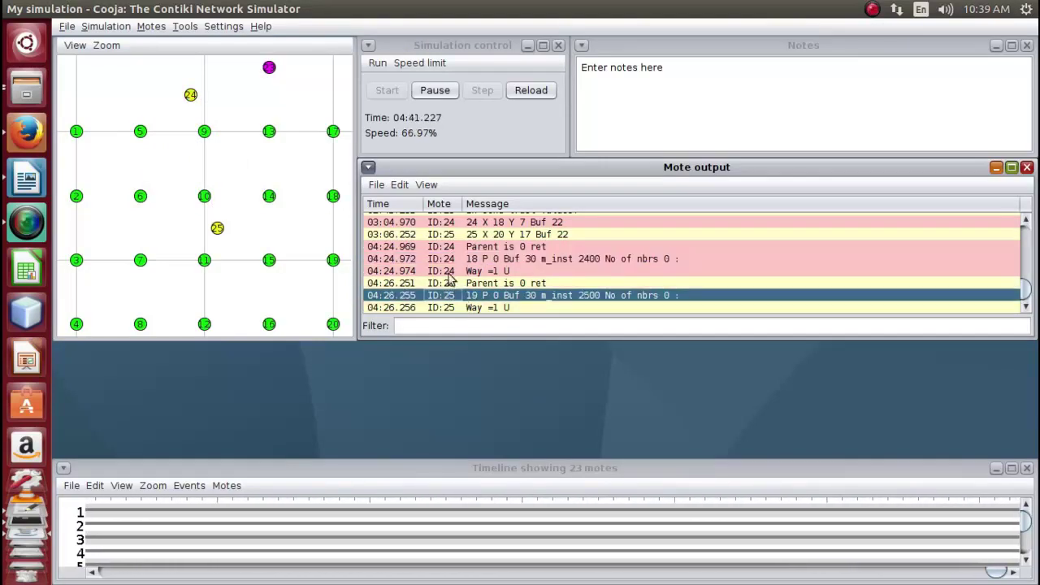
pyautogui.click(450, 272)
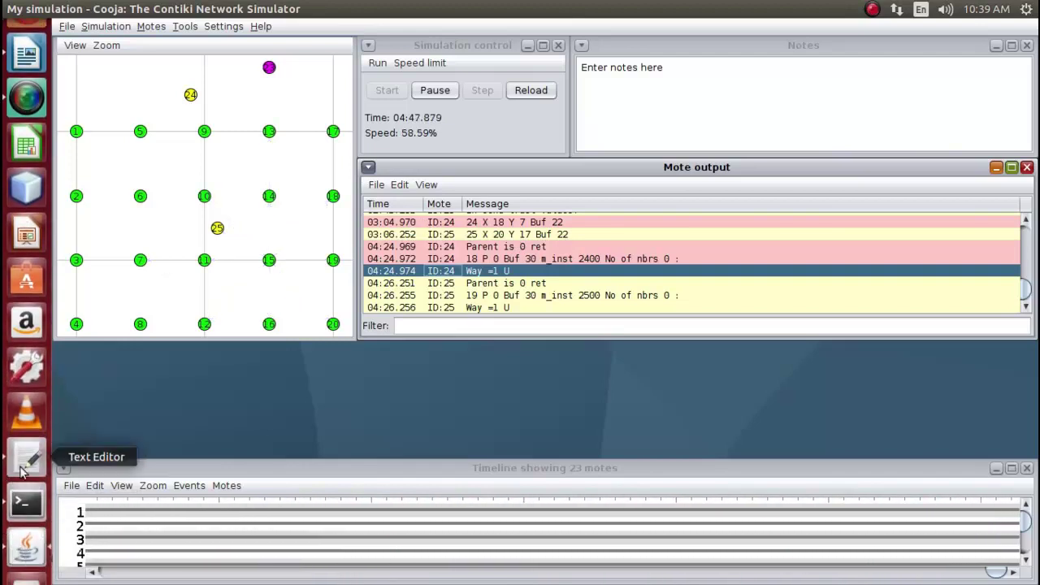
# Switch to the gedit notes, append "p 0 attacker trsut value 0" to the change route line, and select the whole line
pyautogui.click(24, 463)
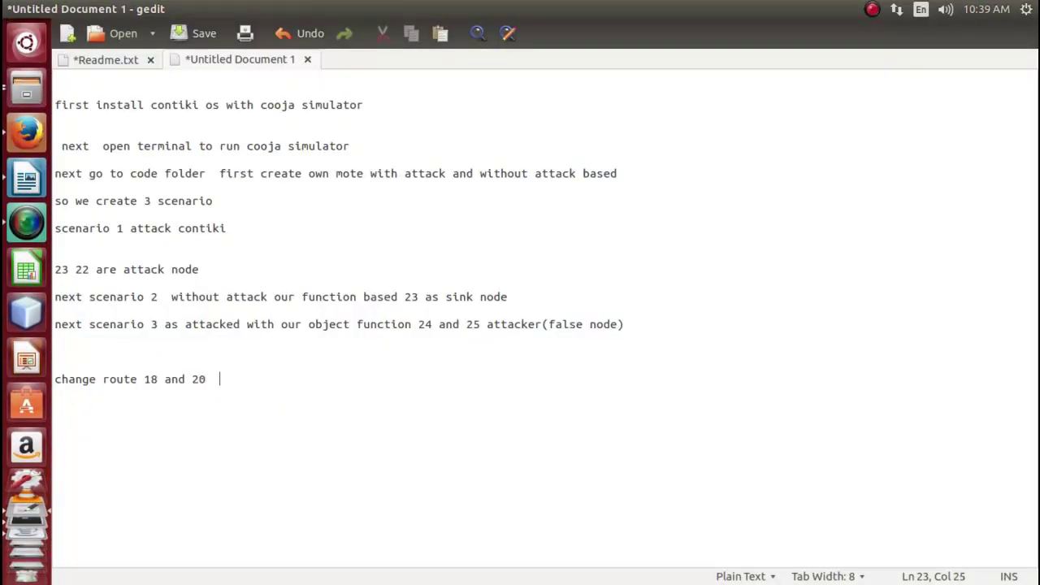
pyautogui.write('p 0')
pyautogui.write(' attaked')
pyautogui.write('r ')
pyautogui.write('cker')
pyautogui.click(309, 379)
pyautogui.write('trsu')
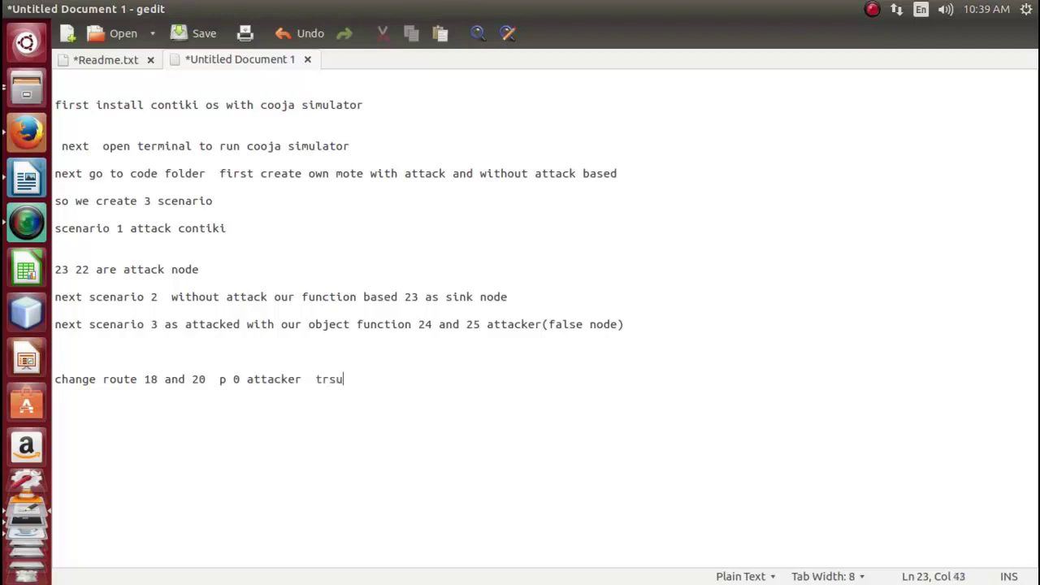
pyautogui.write('t value 0')
pyautogui.hotkey('shift', 'Home')
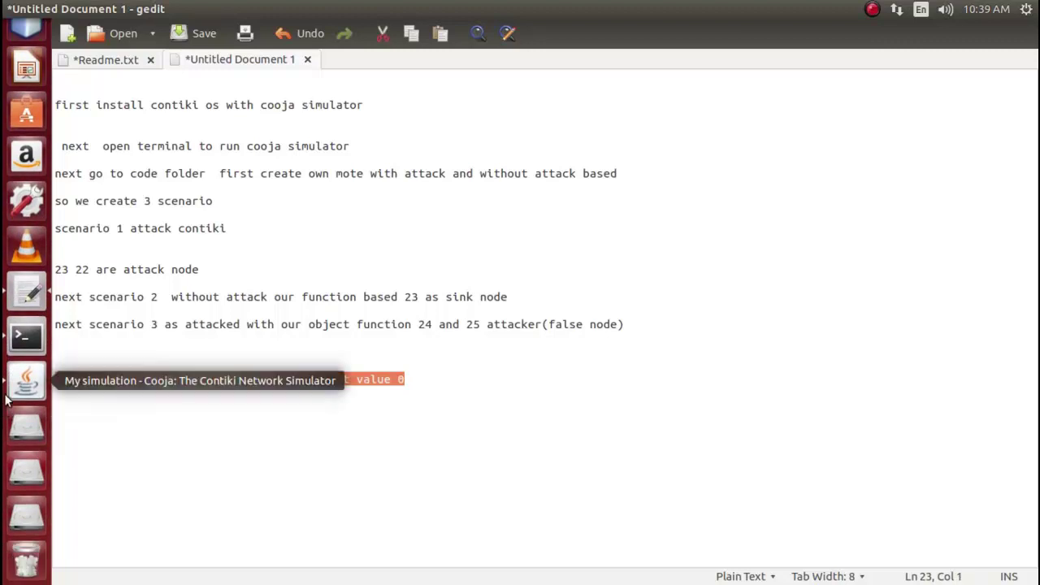
# Switch to Cooja, recheck the P and Way messages of motes 24 and 25, and pause the scenario 3 simulation
pyautogui.click(6, 396)
pyautogui.click(490, 297)
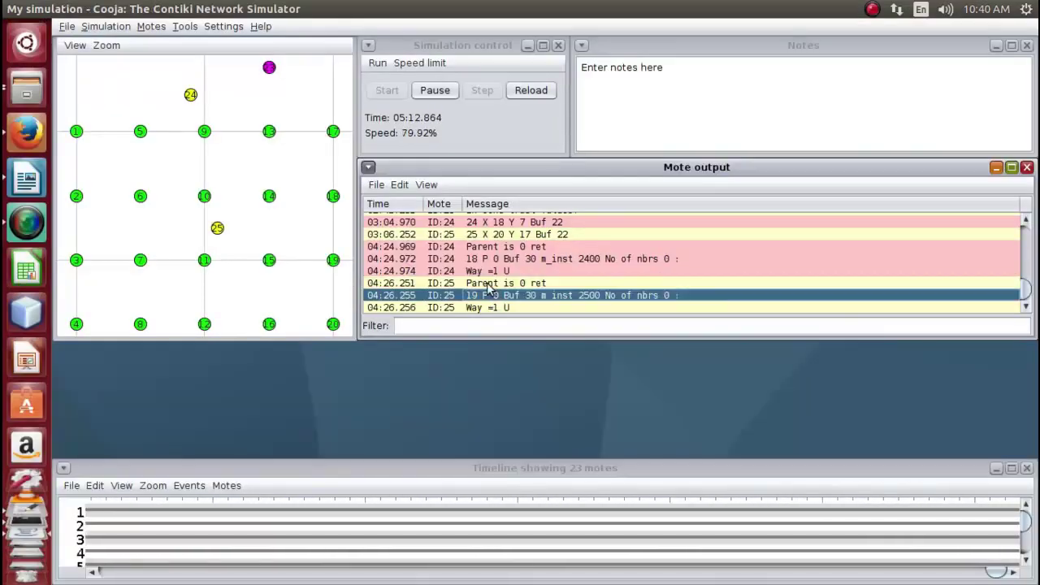
pyautogui.click(480, 272)
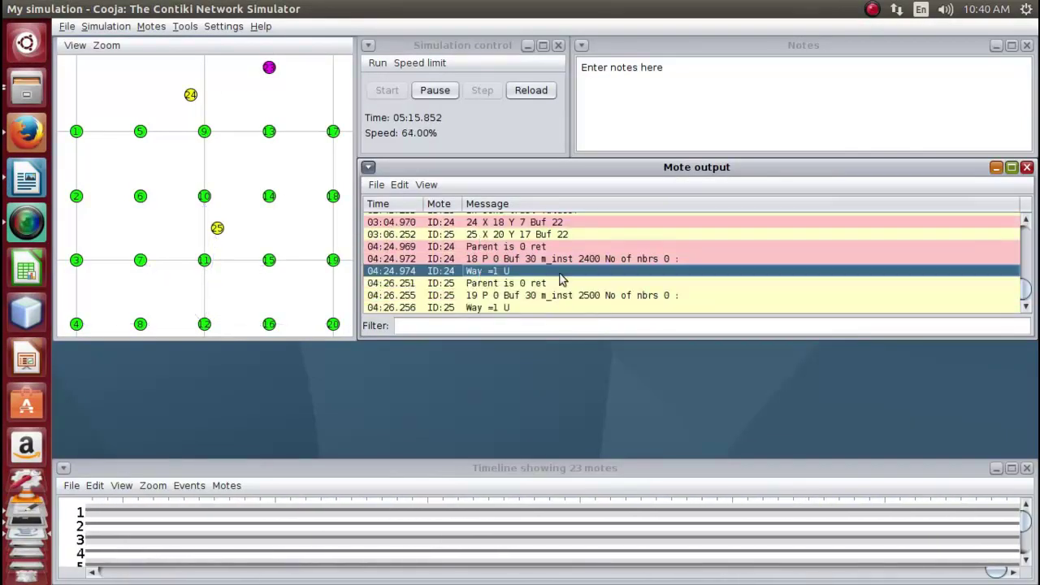
pyautogui.click(520, 295)
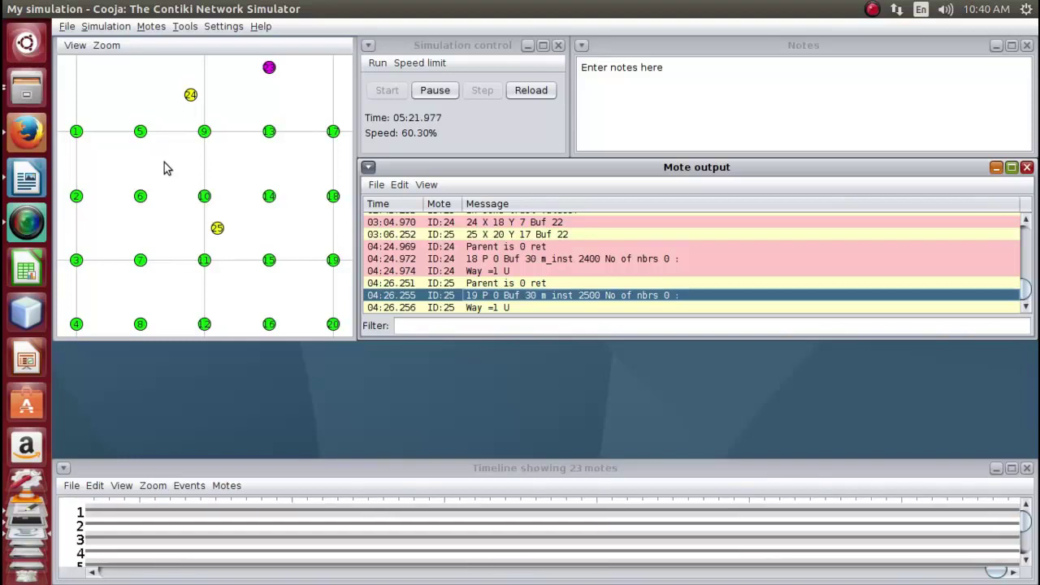
pyautogui.click(449, 91)
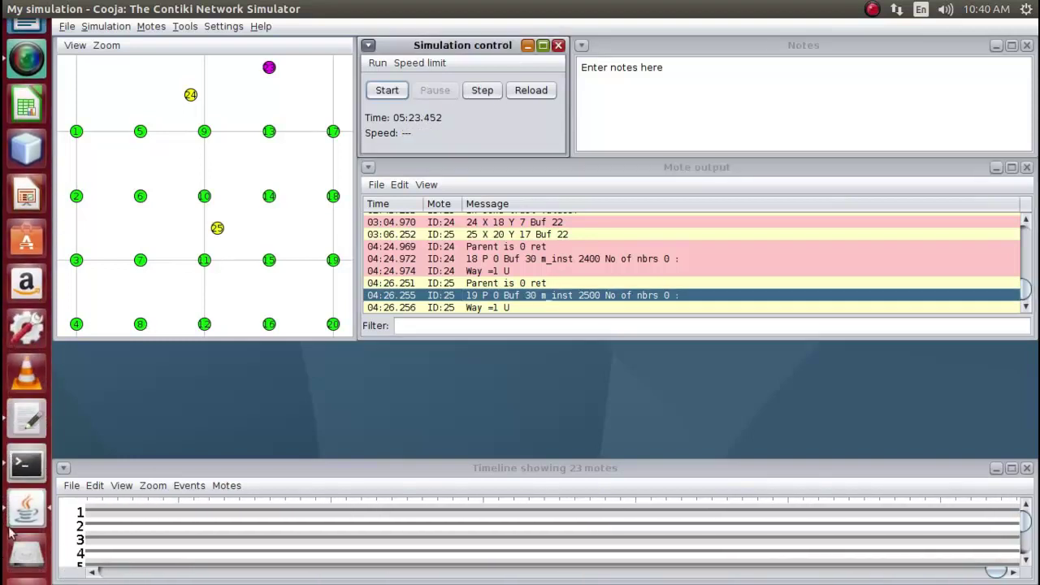
# Switch to the gedit notes, add the closing line "k thank you!" below the change route line, and select it
pyautogui.click(26, 418)
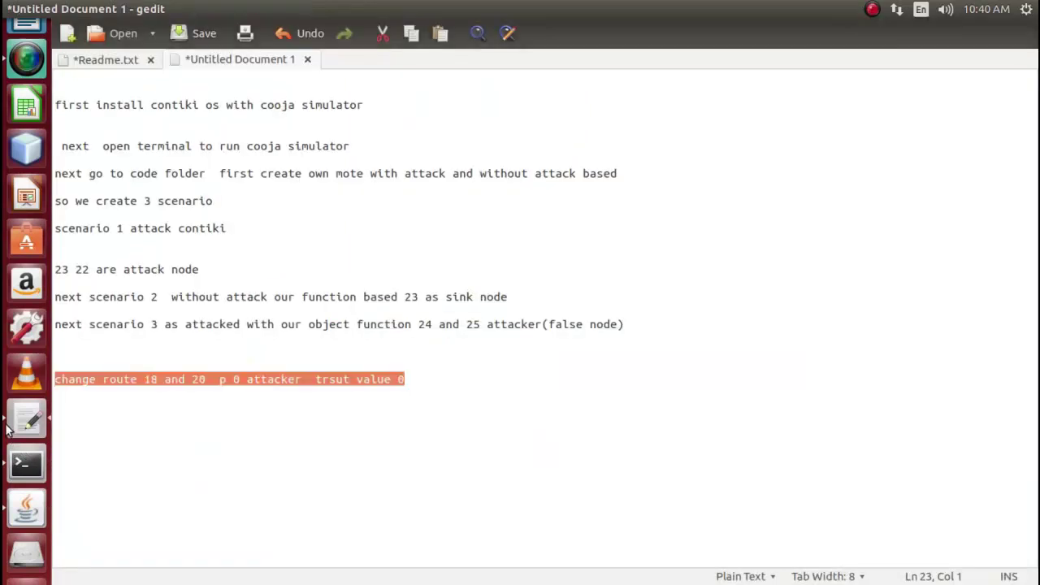
pyautogui.click(448, 378)
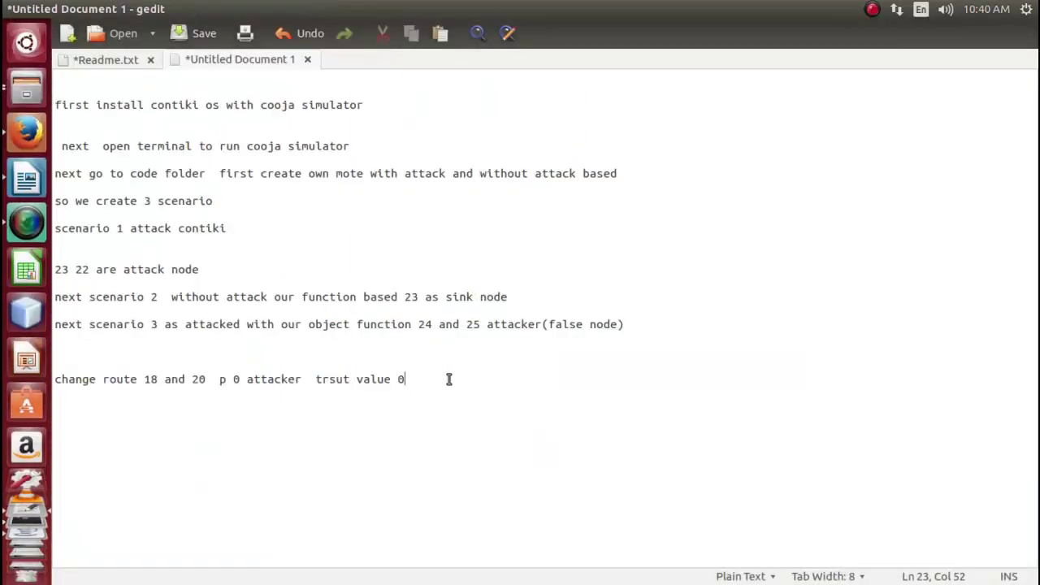
pyautogui.press('Return')
pyautogui.press('Return')
pyautogui.press('Return')
pyautogui.write('k th')
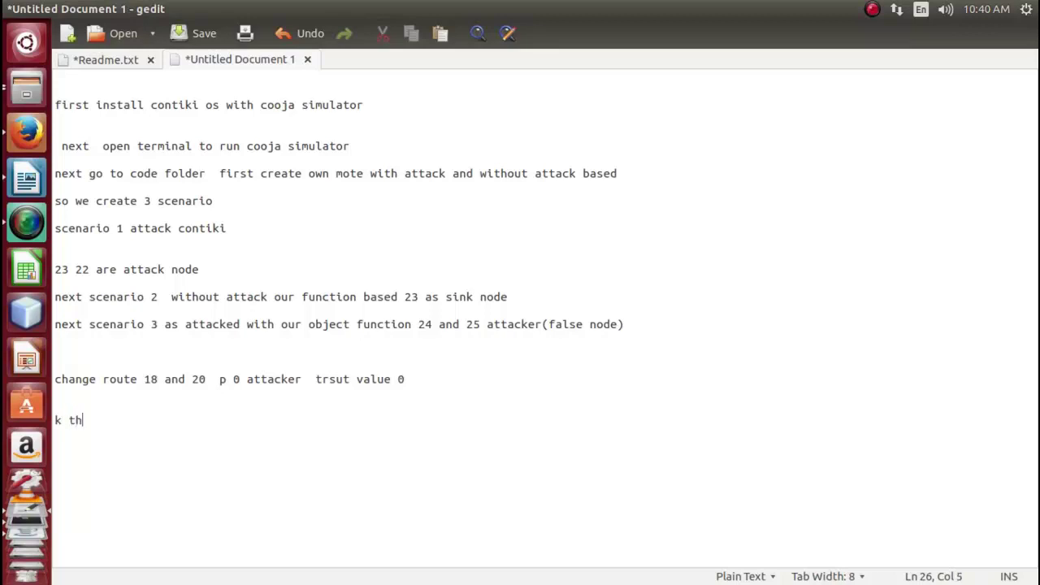
pyautogui.write('ank you!')
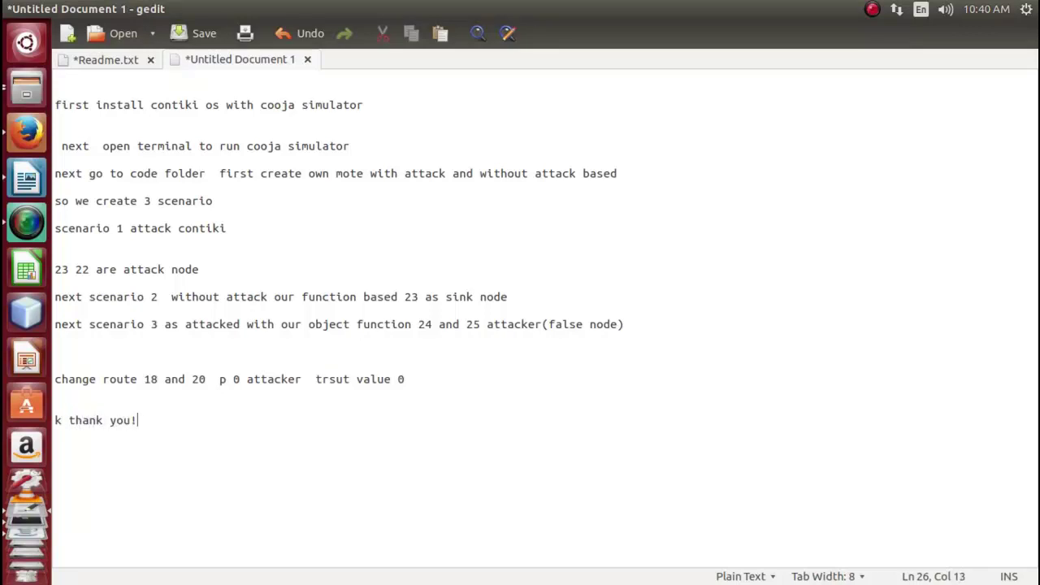
pyautogui.hotkey('shift', 'Home')
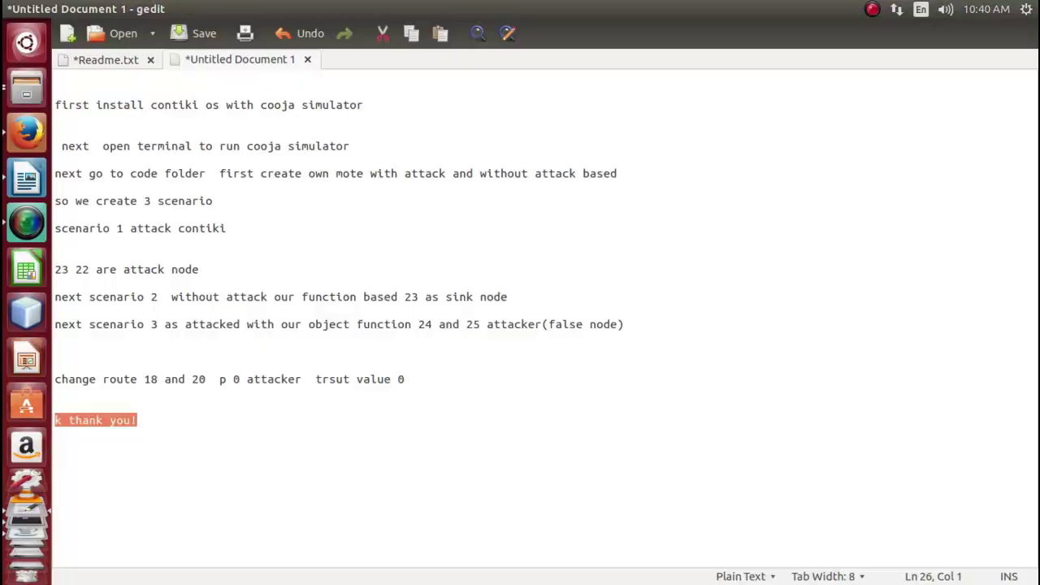